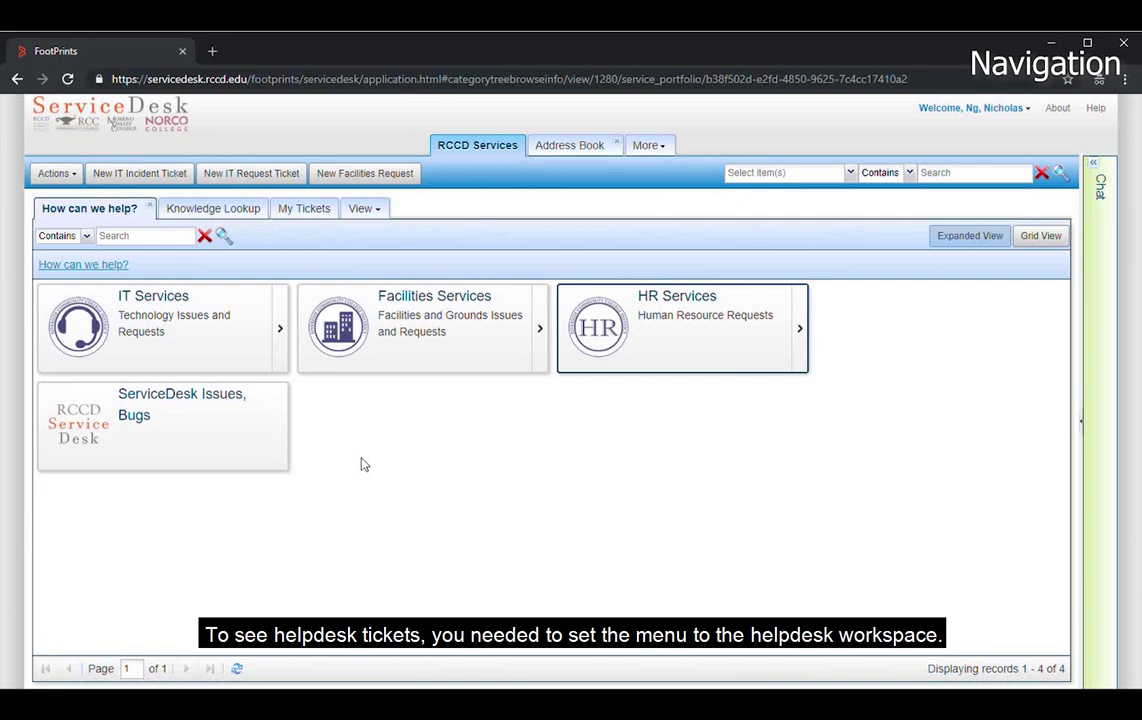
# - Compare the IT Services and Facilities Services categories, then open IT Services
pyautogui.click(203, 338)
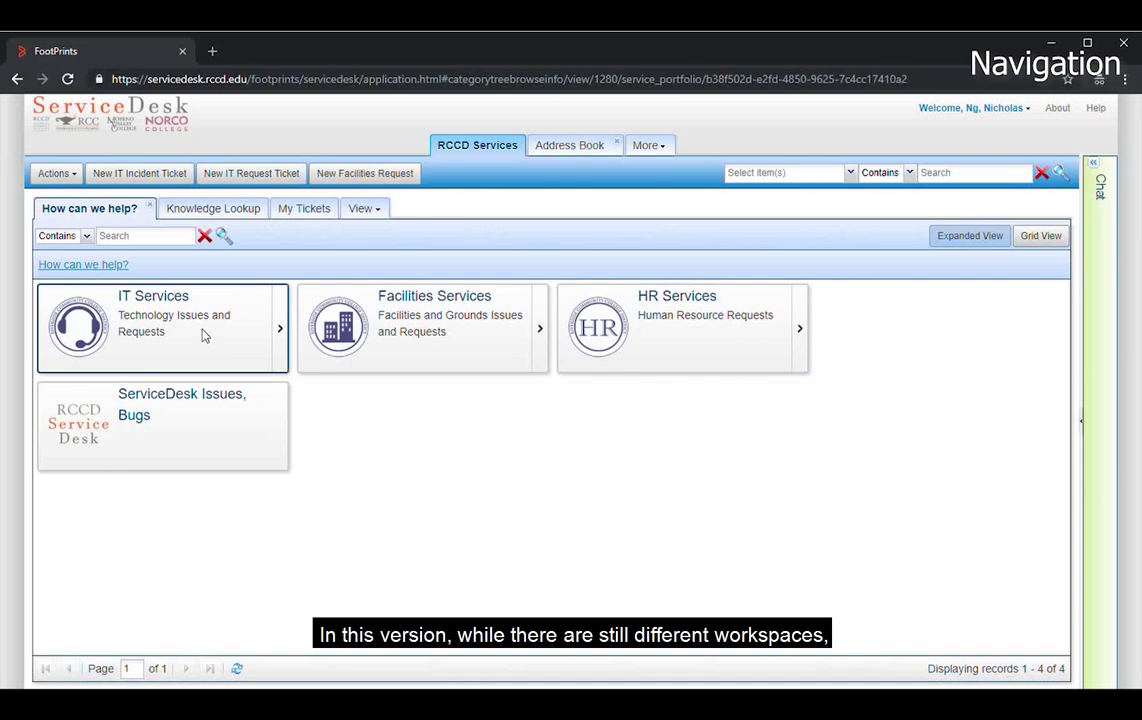
pyautogui.click(389, 330)
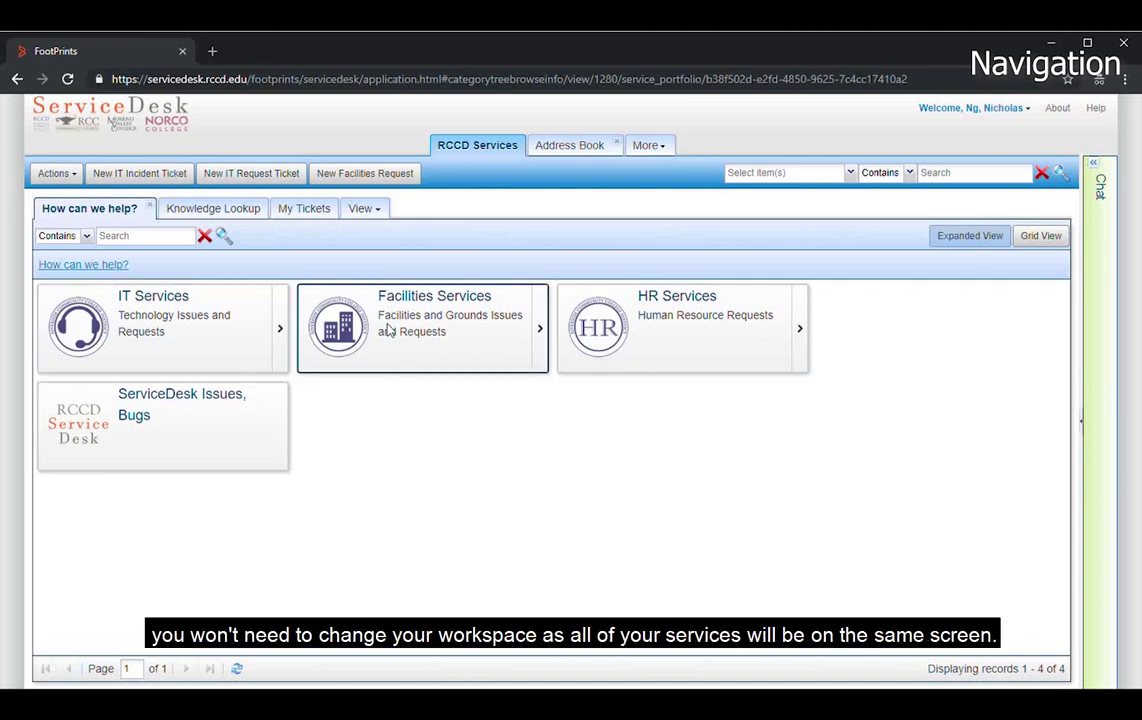
pyautogui.click(200, 330)
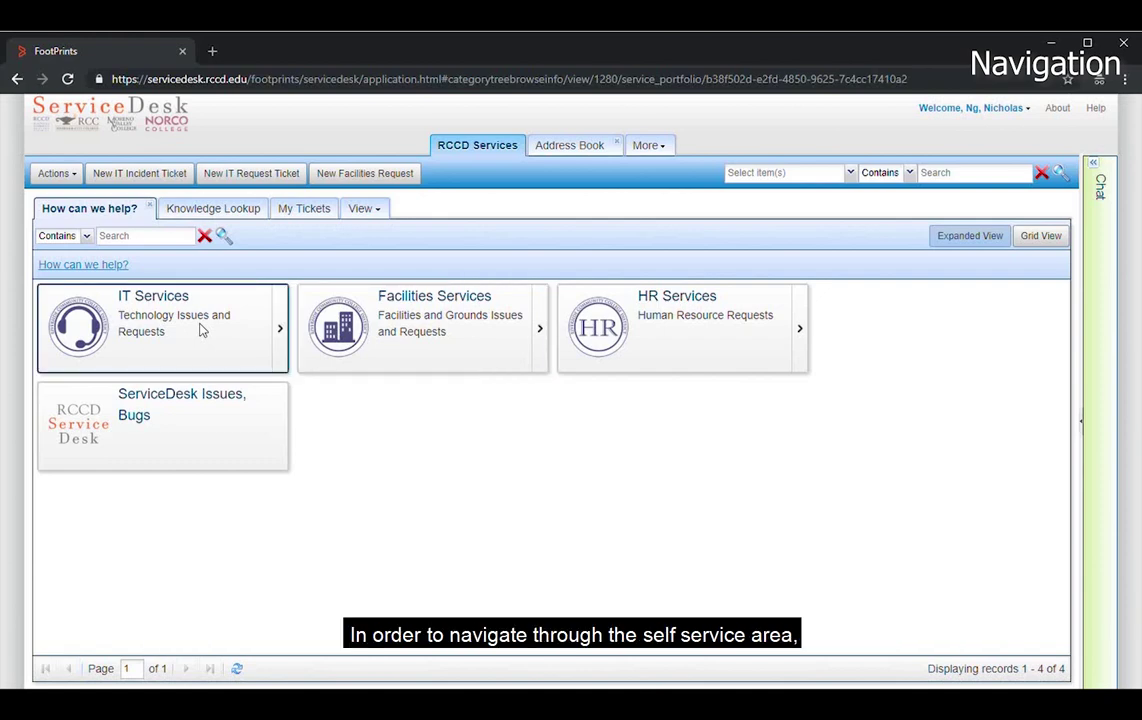
pyautogui.doubleClick(200, 330)
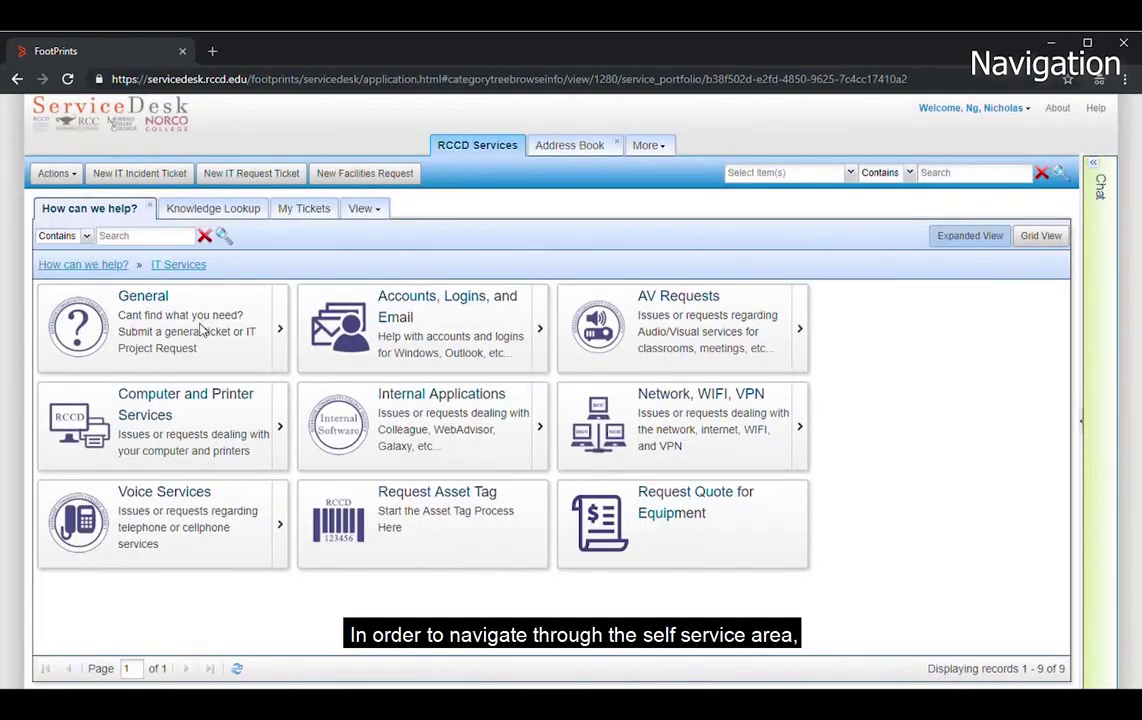
# - Look into Accounts, Logins, and Email and Phone System, then open Network, WIFI, VPN > Internet & WIFI
pyautogui.doubleClick(450, 338)
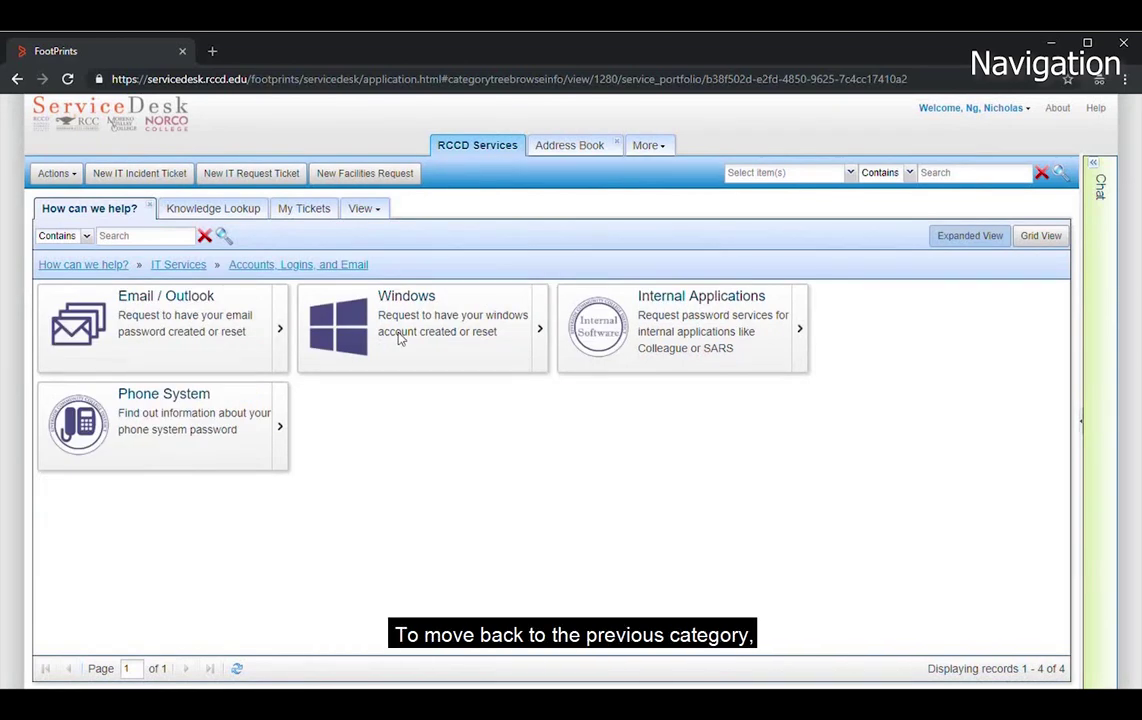
pyautogui.doubleClick(250, 435)
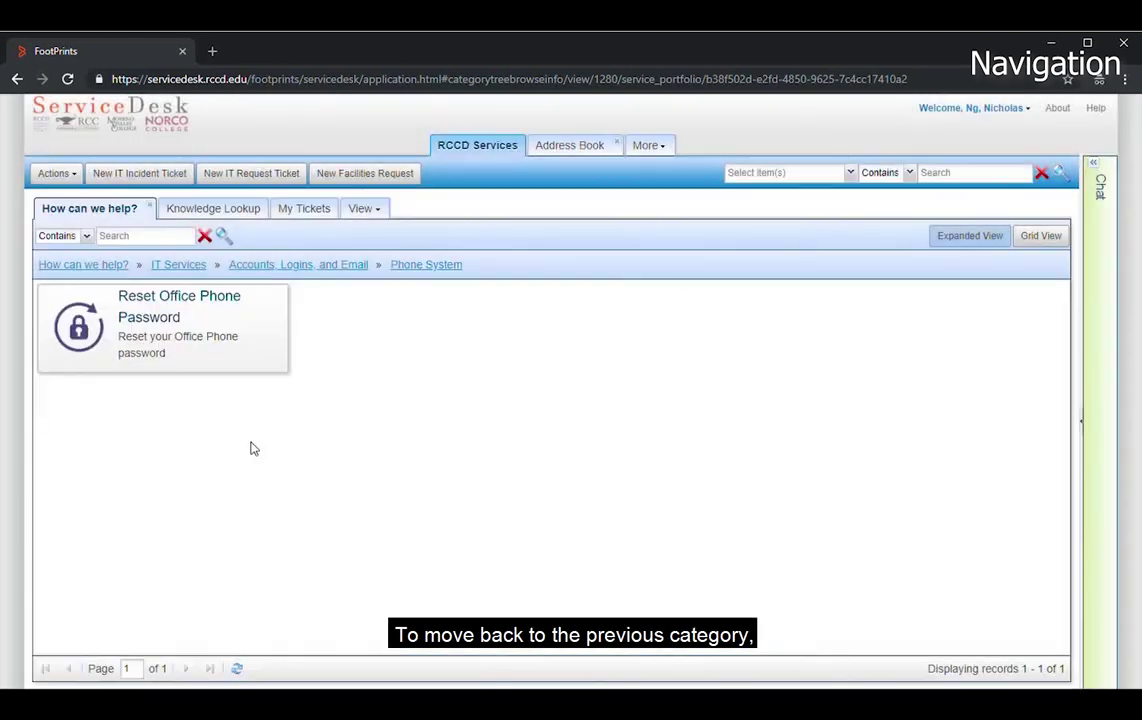
pyautogui.click(317, 268)
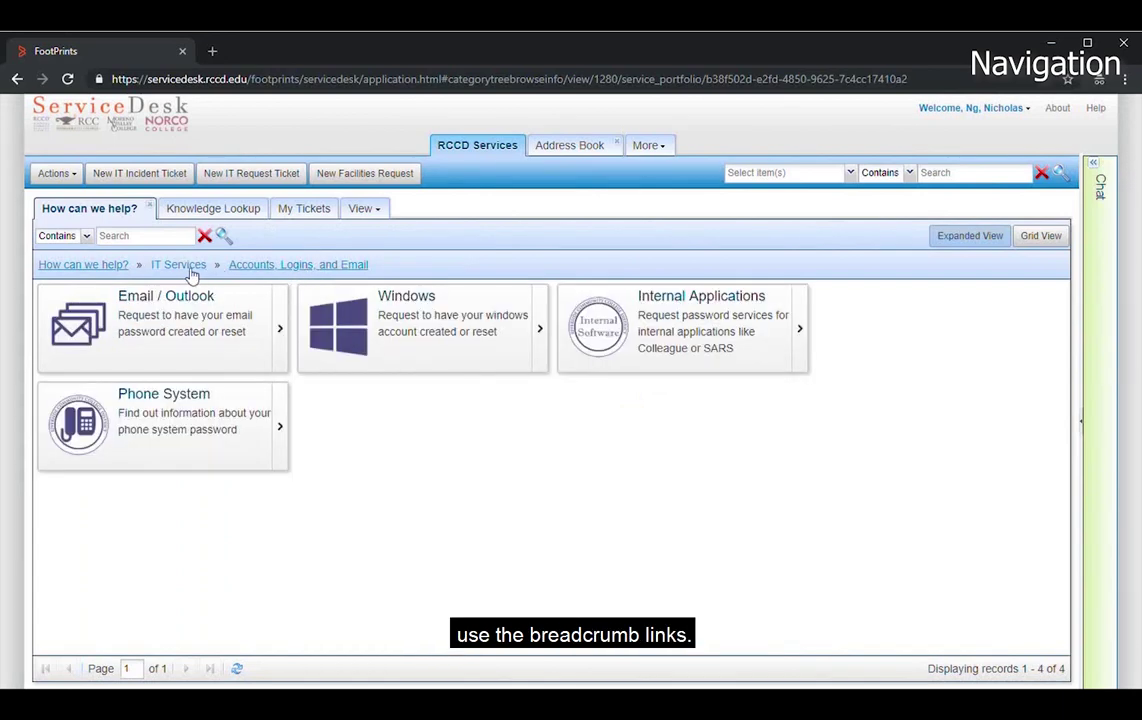
pyautogui.click(186, 268)
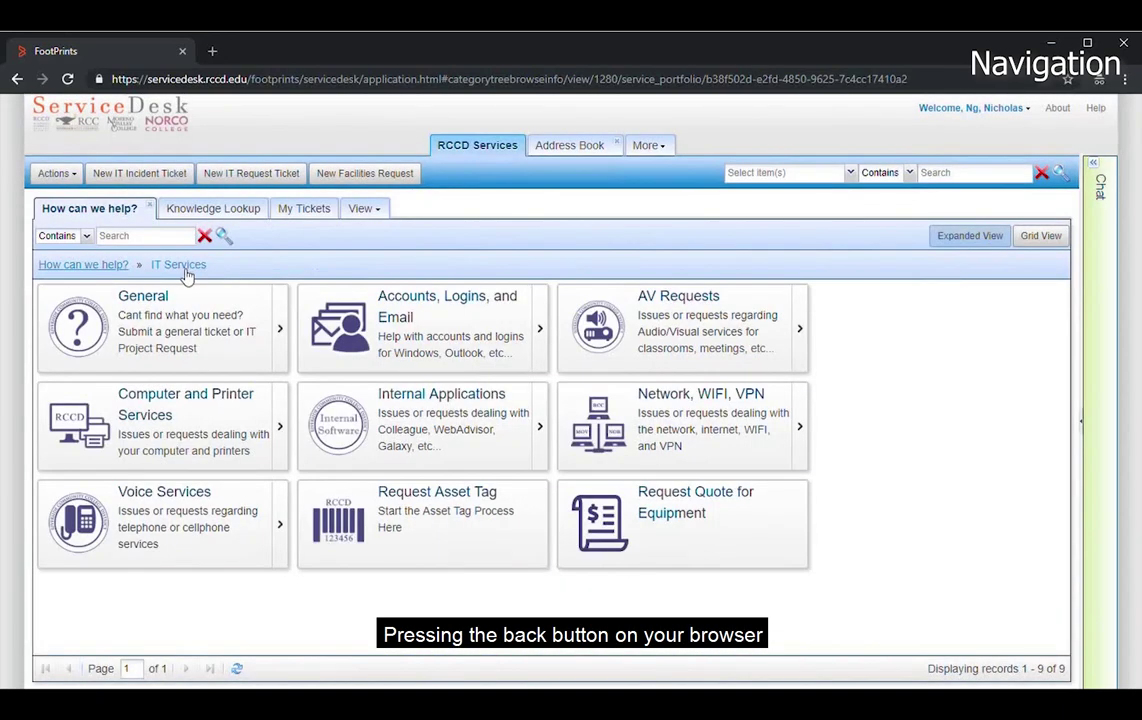
pyautogui.click(619, 432)
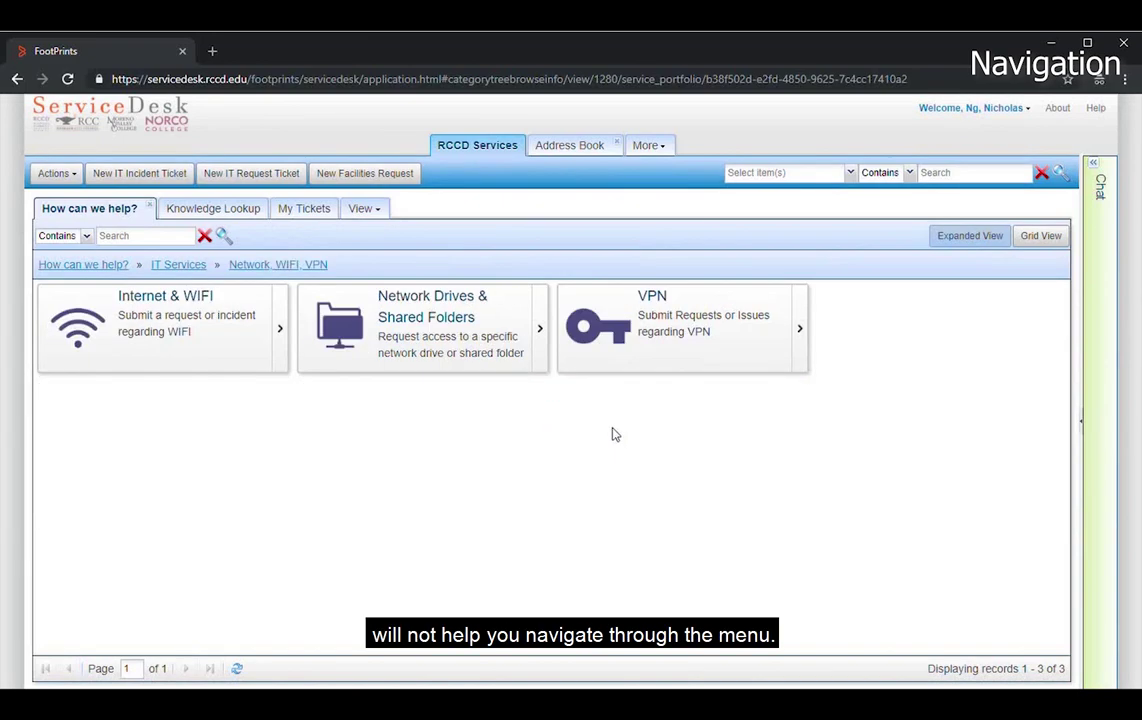
pyautogui.click(232, 337)
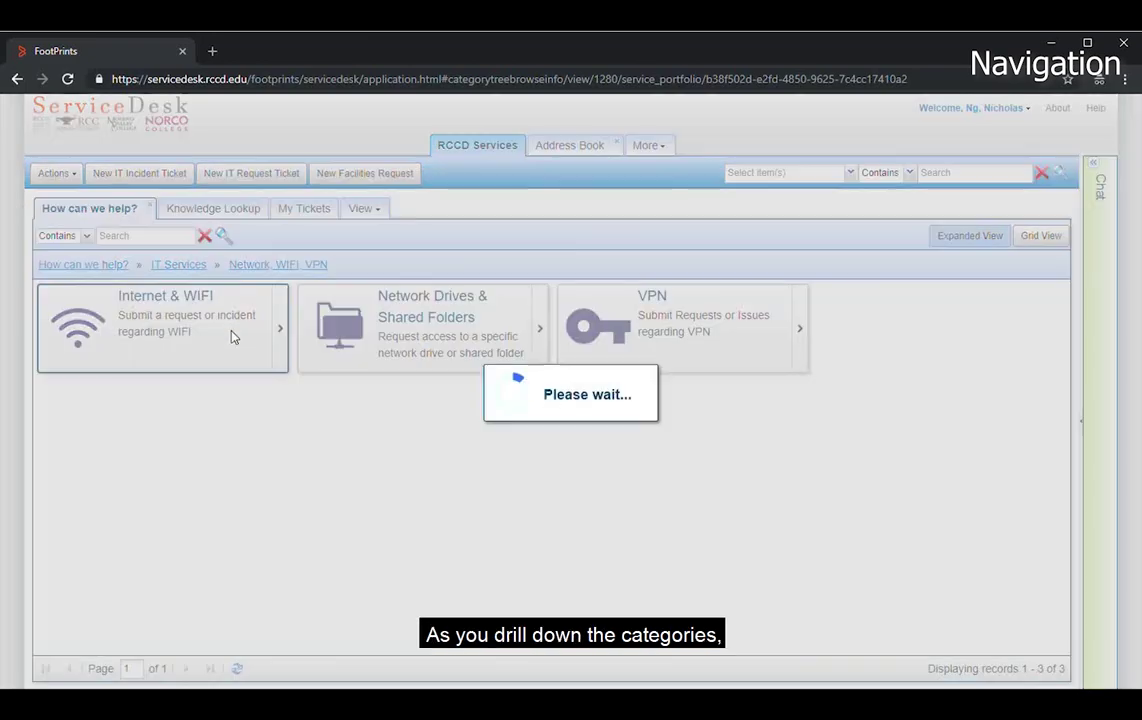
# - Read the network/WiFi incident FAQ maximized and restored, then return to the Internet & WIFI services
pyautogui.click(226, 329)
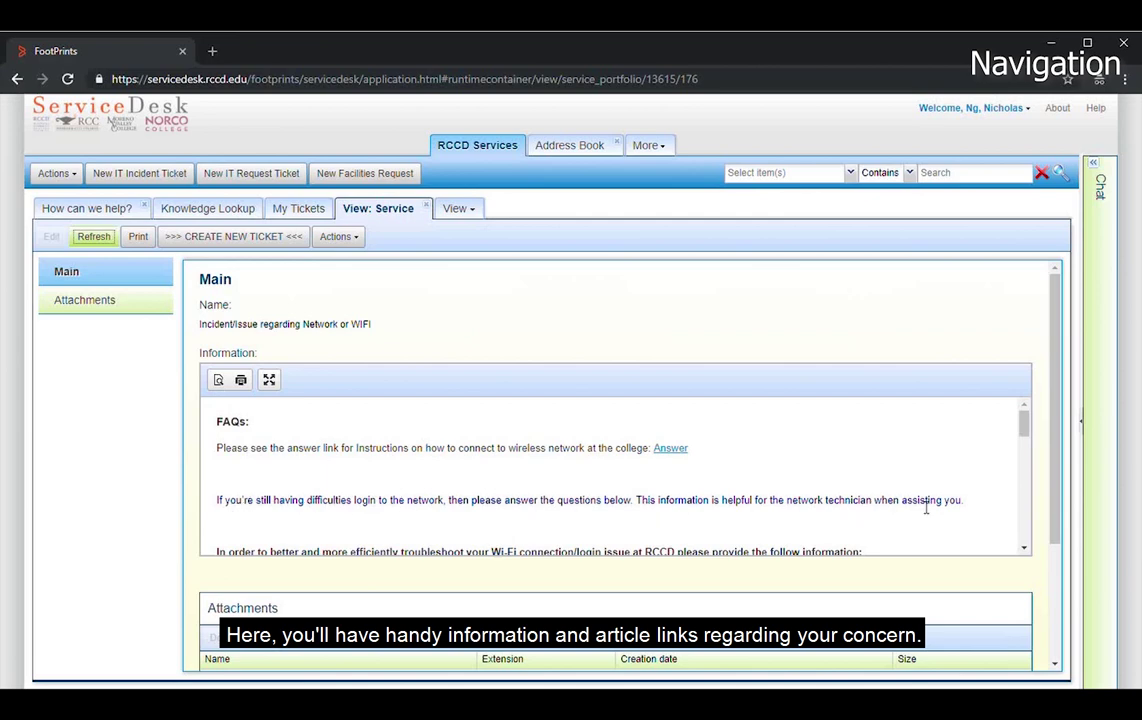
pyautogui.click(269, 380)
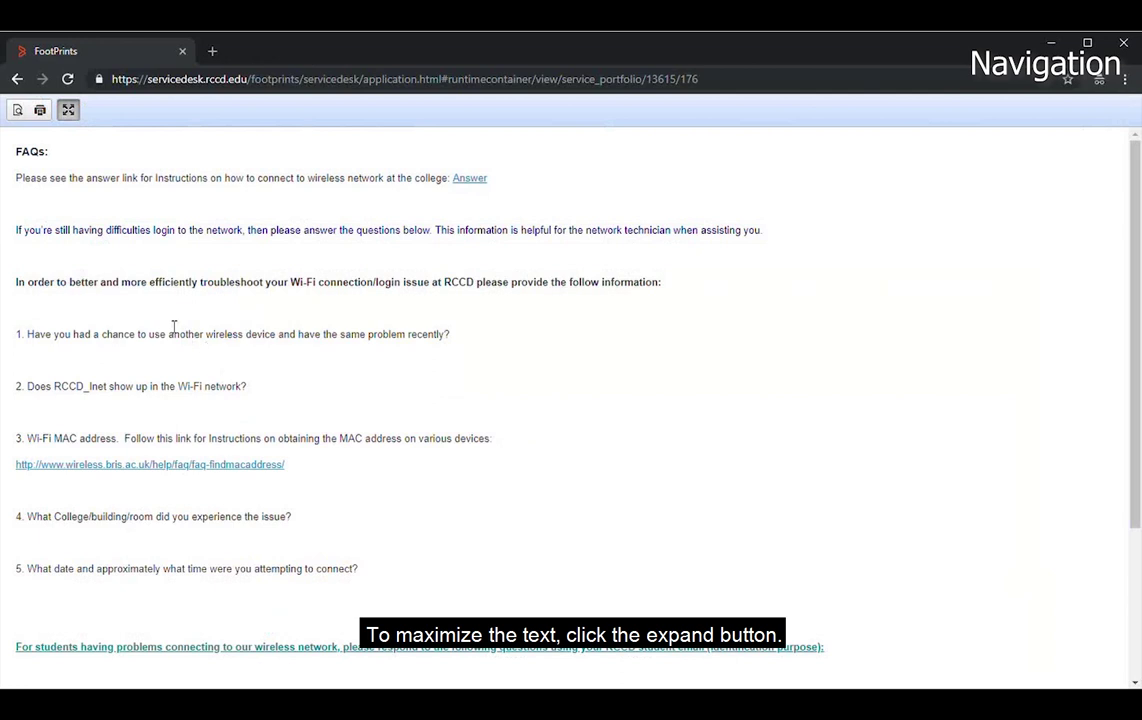
pyautogui.click(68, 111)
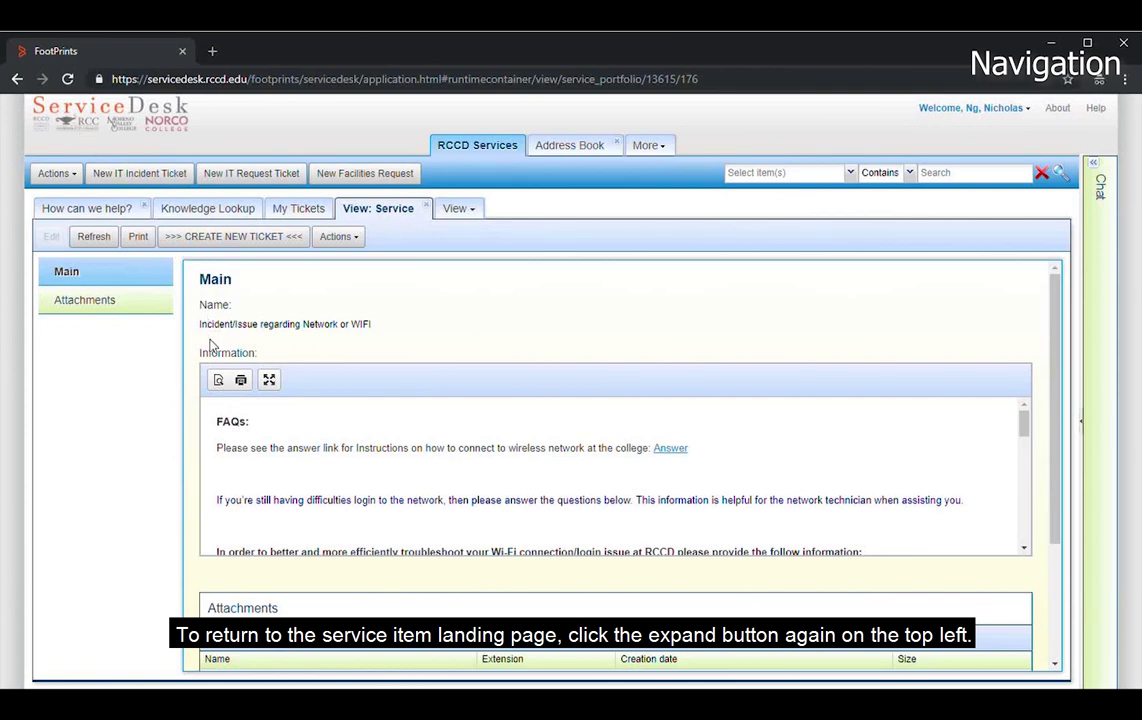
pyautogui.click(225, 240)
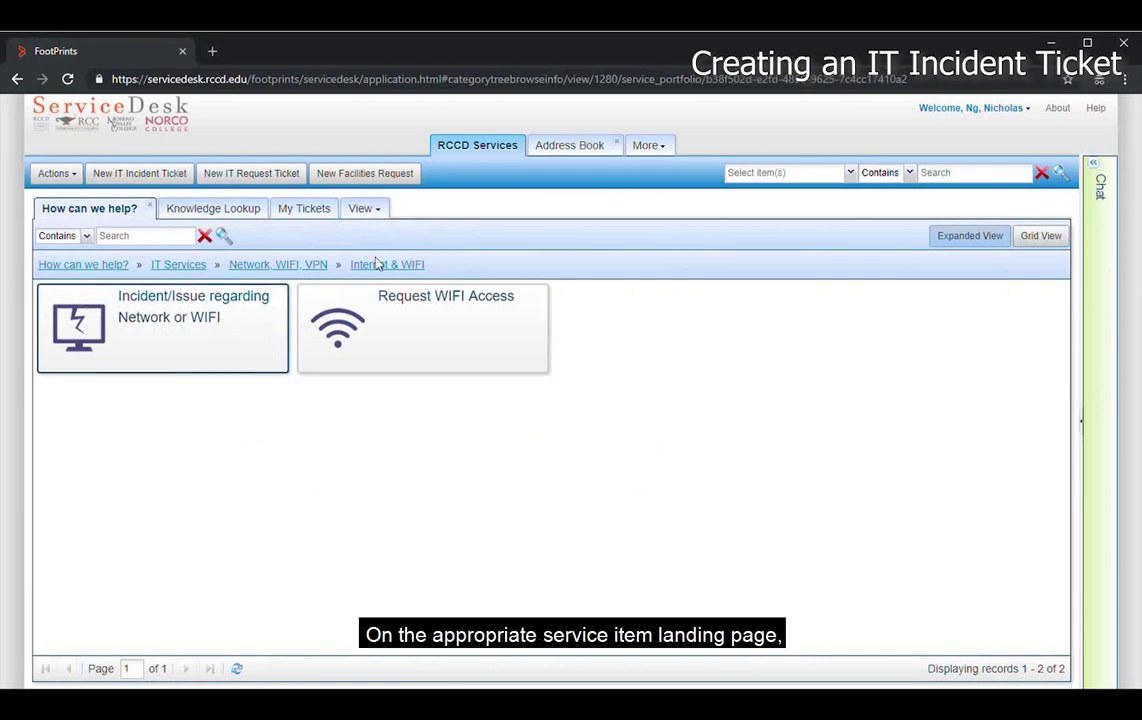
# - Create a new Incident/Issue ticket with short description 'Cannot connect to wifi from laptop'
pyautogui.click(250, 321)
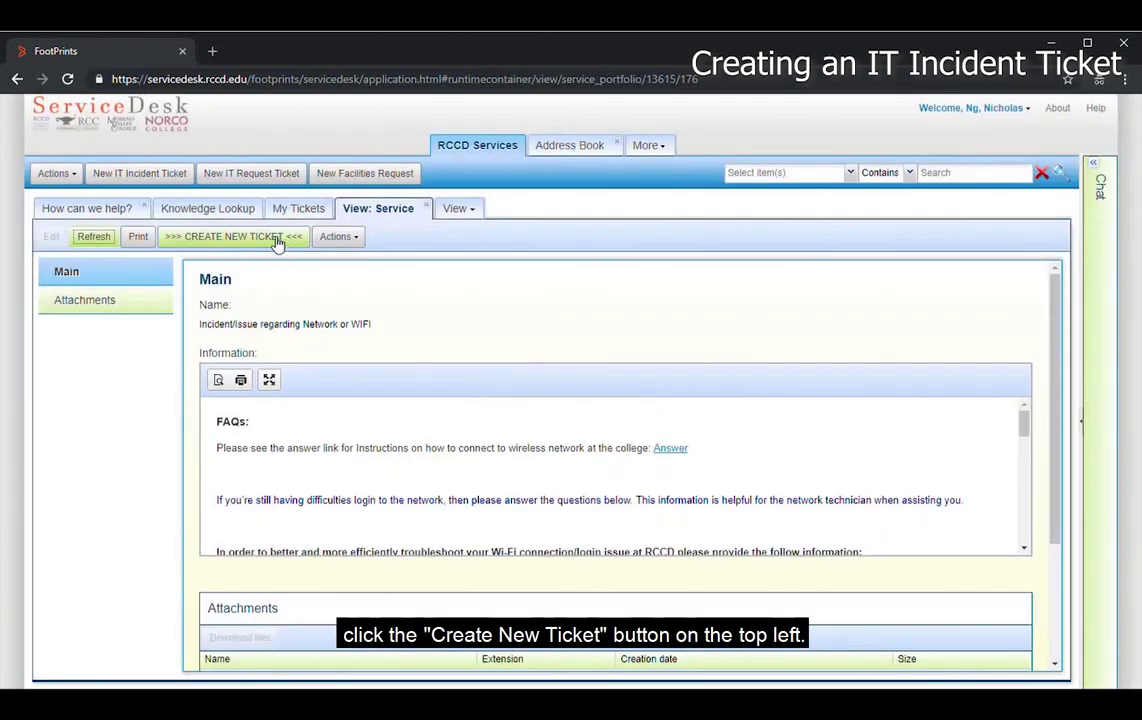
pyautogui.click(273, 241)
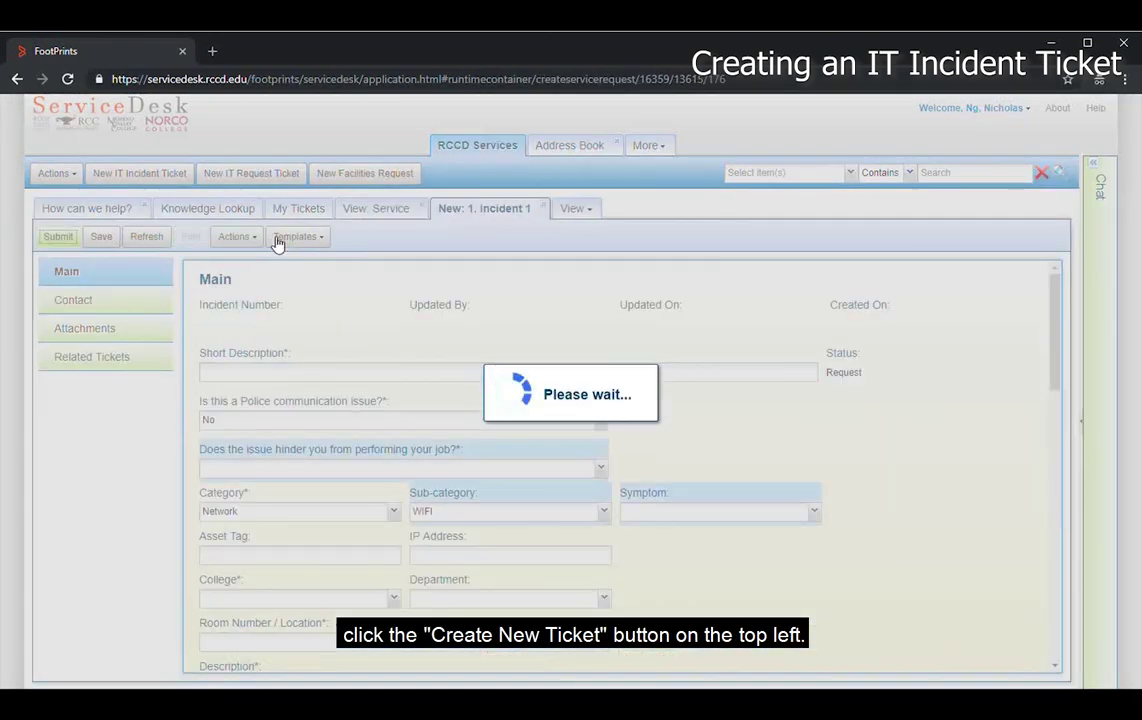
pyautogui.write('Cannot connect to wifo')
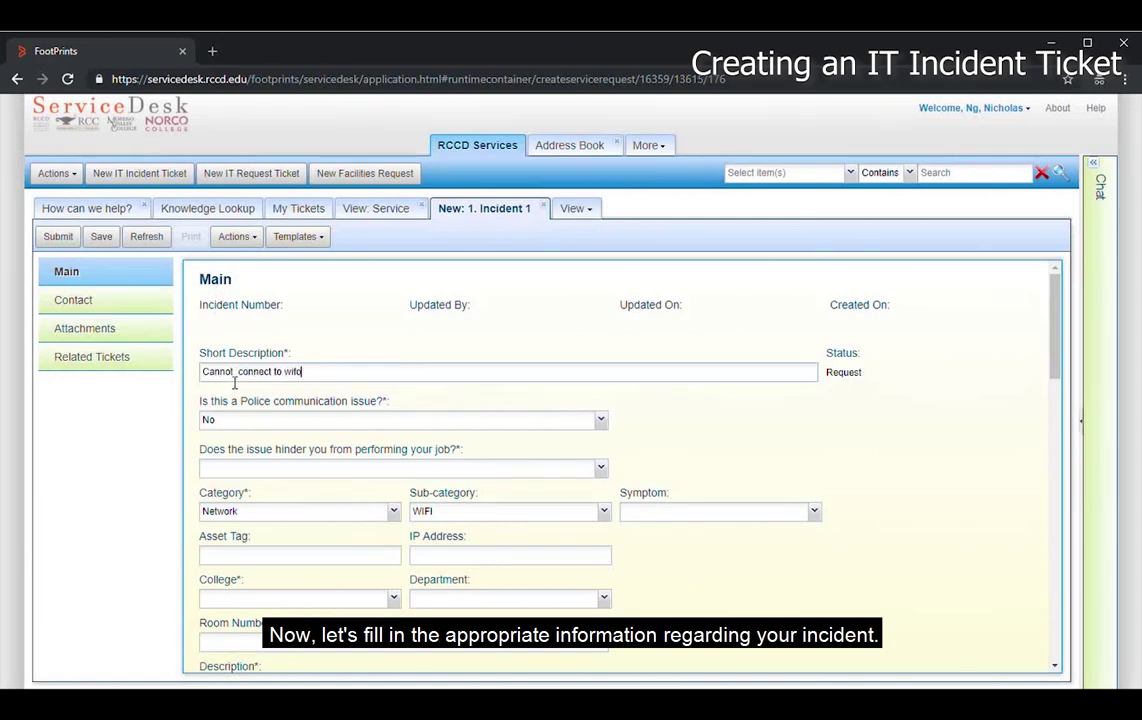
pyautogui.press('BackSpace')
pyautogui.write('i from laptop')
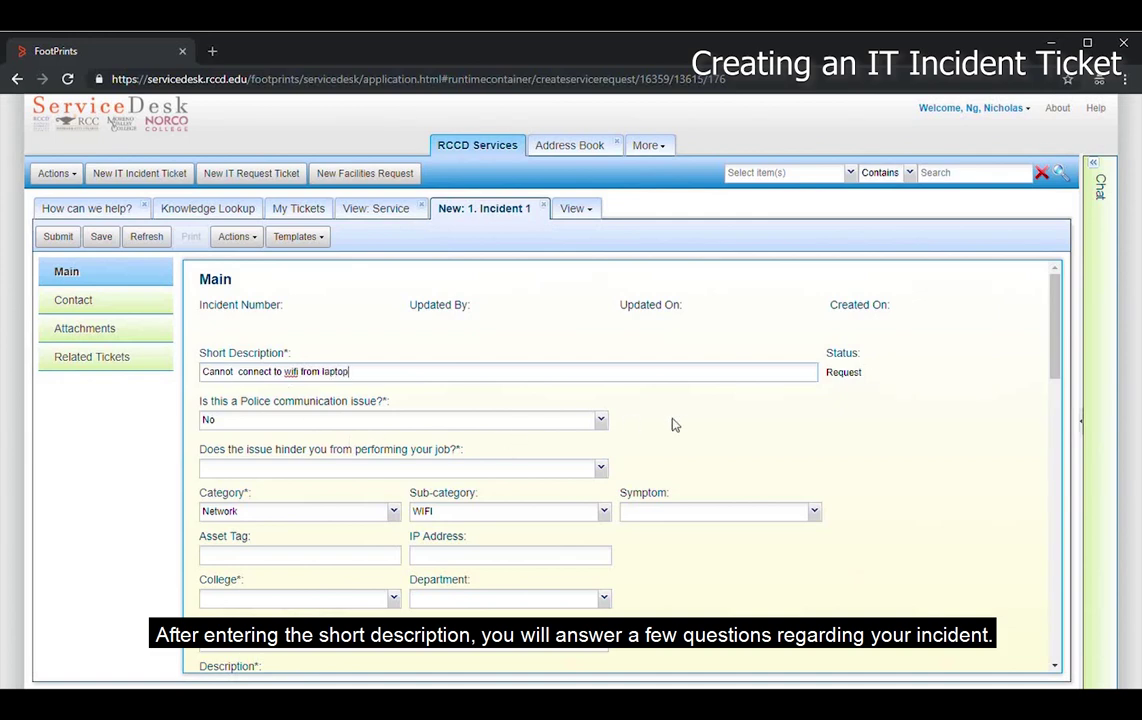
# - Answer Yes to hindering the job and No to affecting multiple users
pyautogui.scroll(-1, 697, 423)
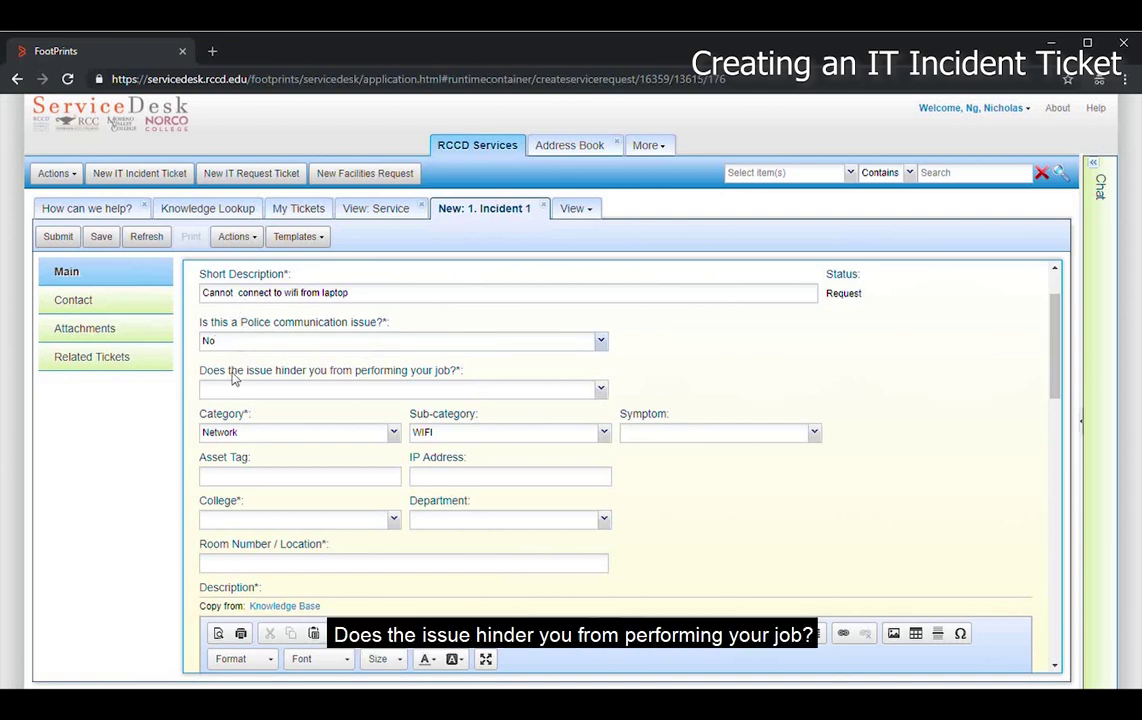
pyautogui.click(568, 395)
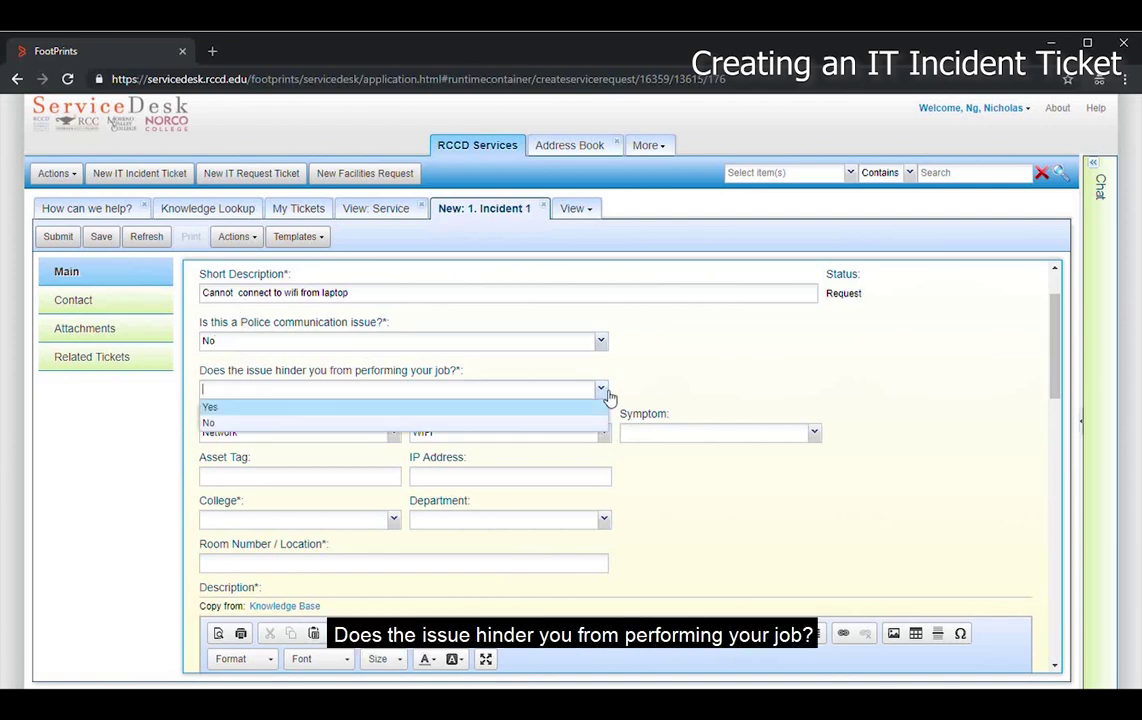
pyautogui.click(252, 407)
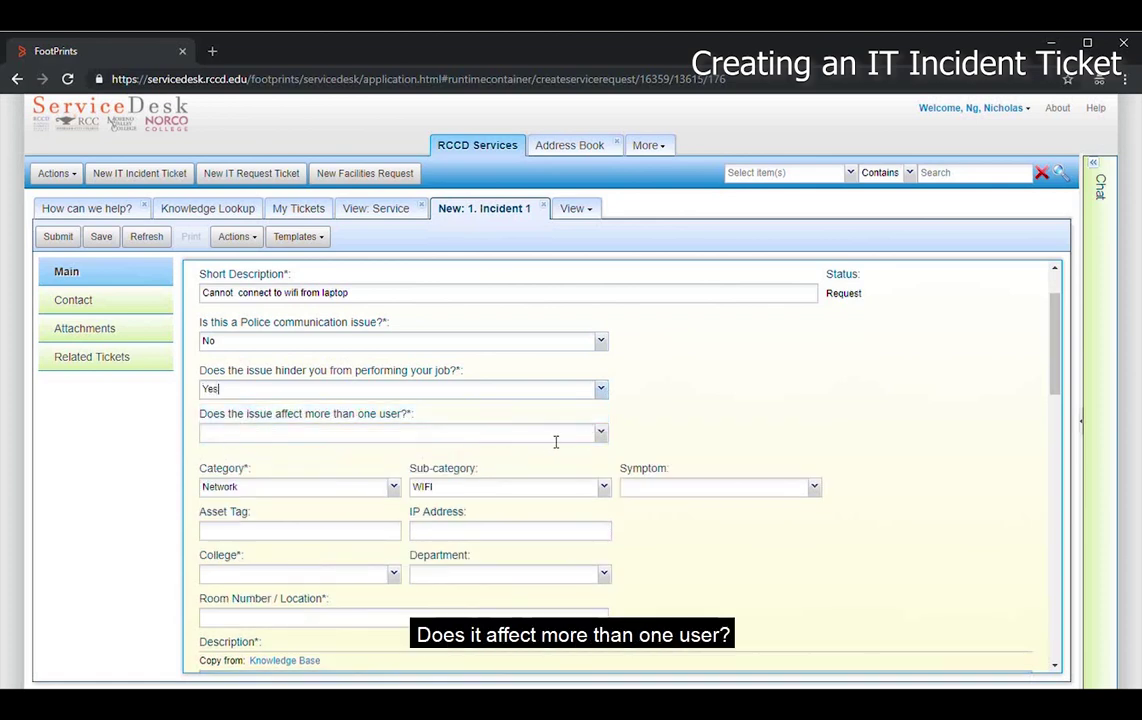
pyautogui.click(600, 432)
pyautogui.click(238, 470)
# - Confirm category Network/WIFI, set symptom Can't connect and IP address 10.10.53.111
pyautogui.scroll(-2, 665, 416)
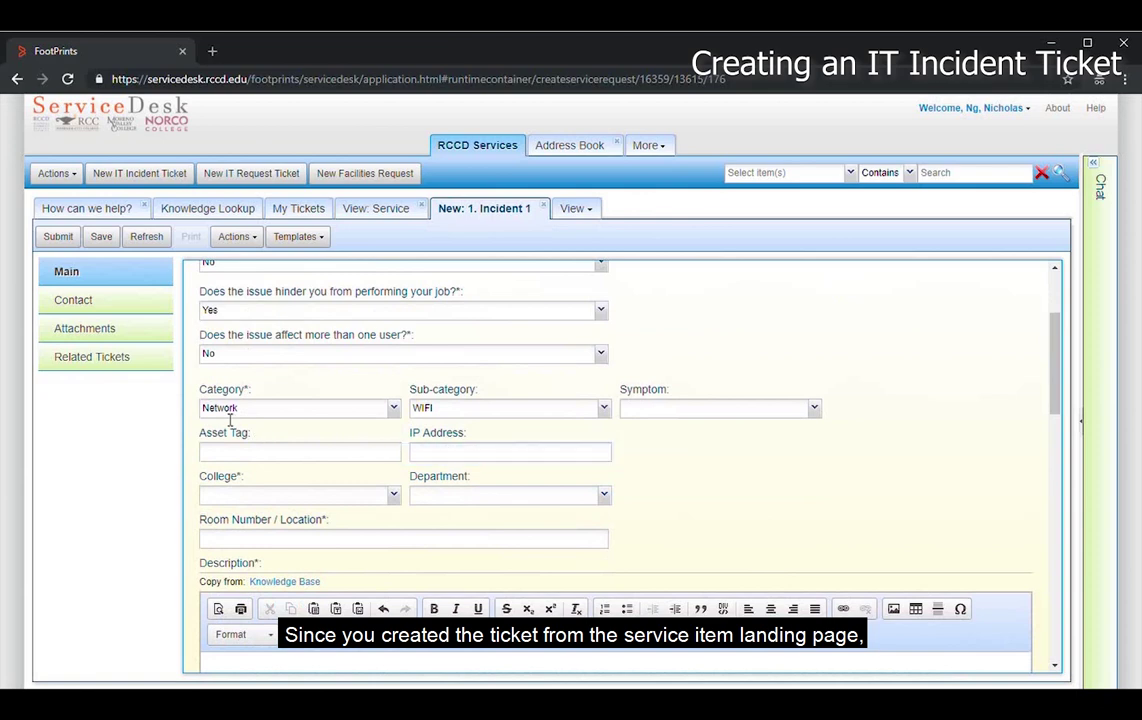
pyautogui.click(365, 414)
pyautogui.click(487, 414)
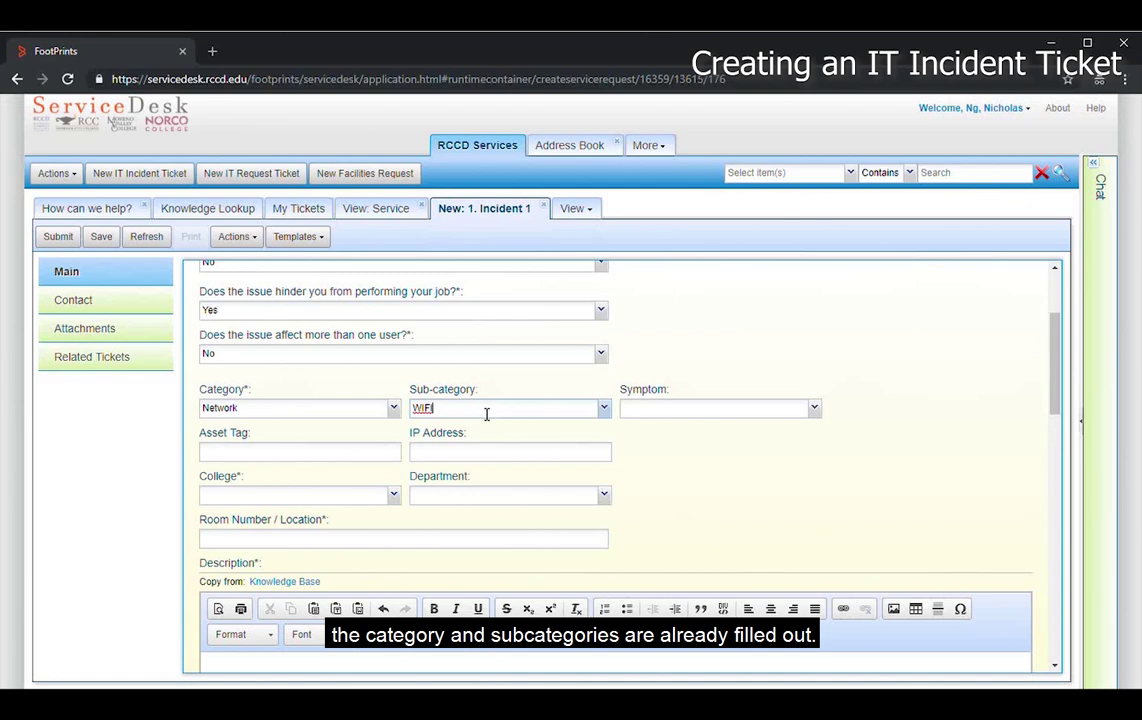
pyautogui.click(814, 408)
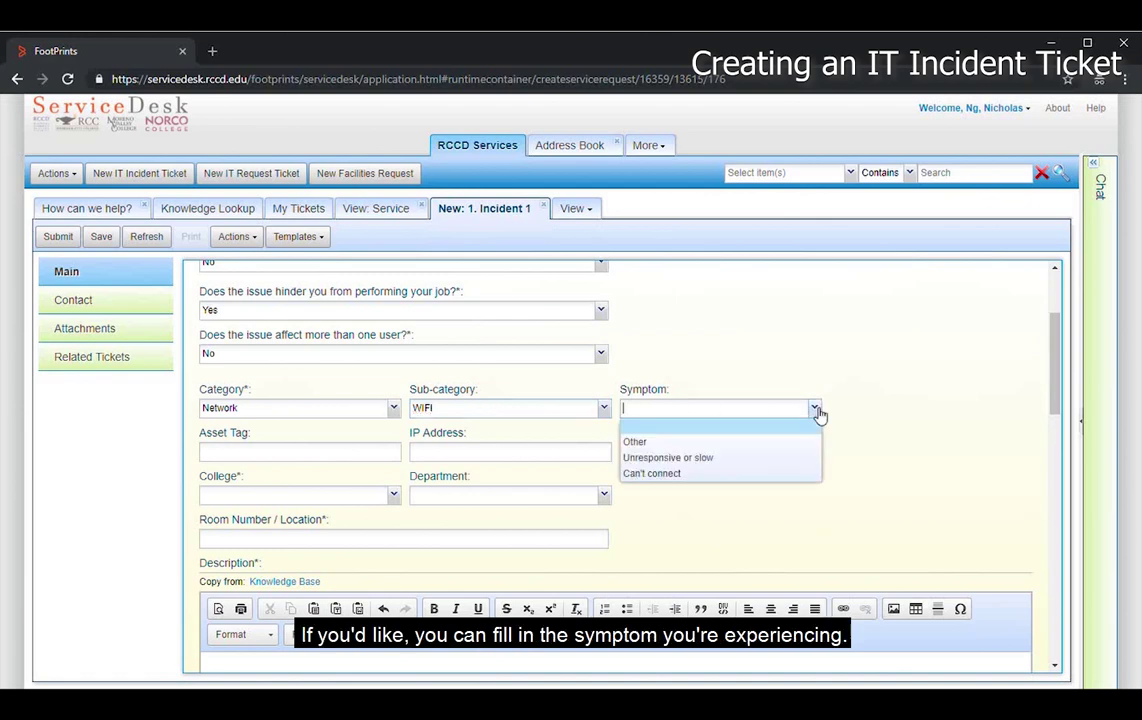
pyautogui.click(660, 474)
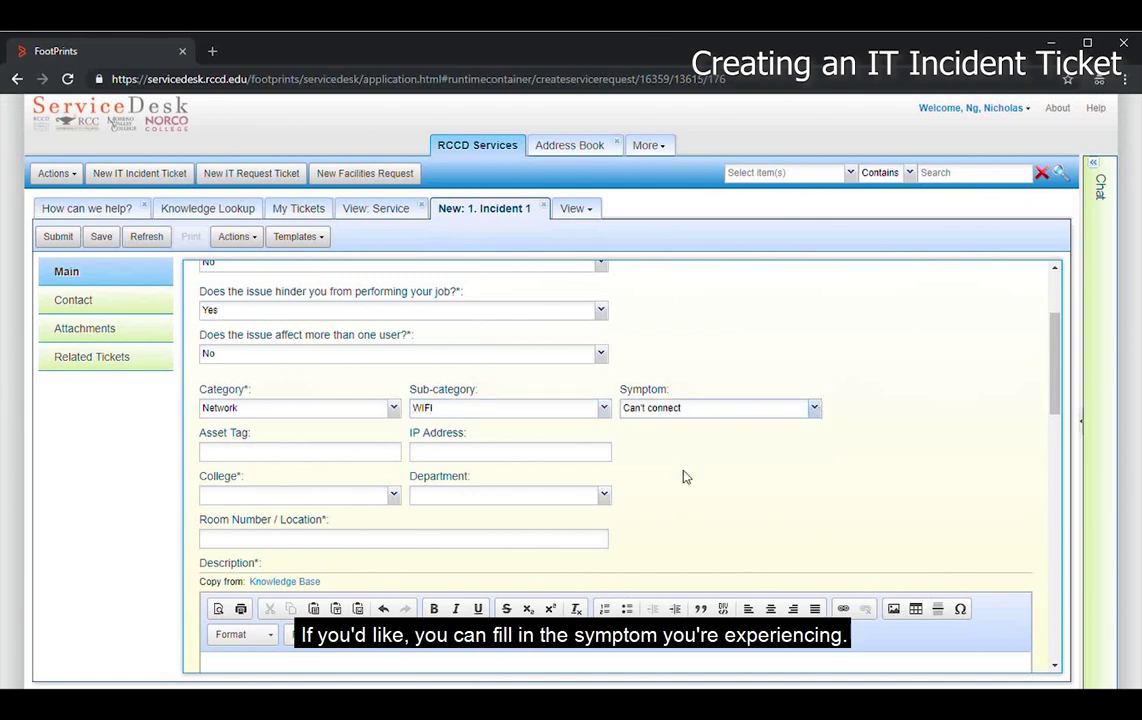
pyautogui.click(471, 457)
pyautogui.write('10.')
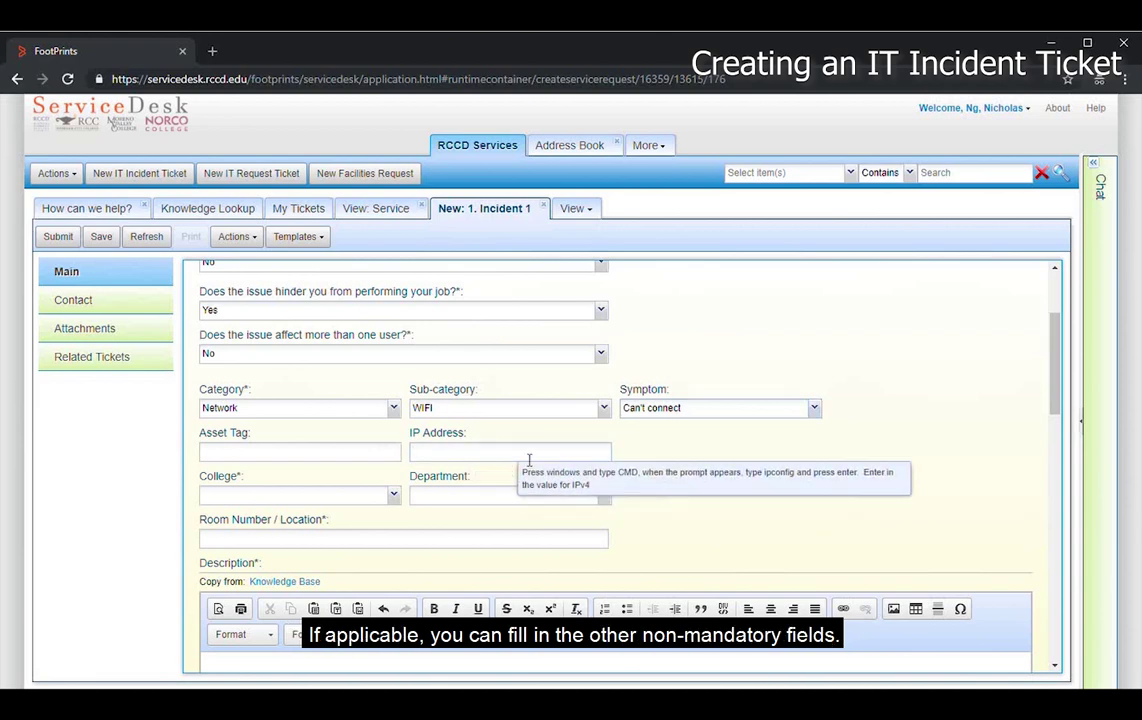
pyautogui.write('10.53.111')
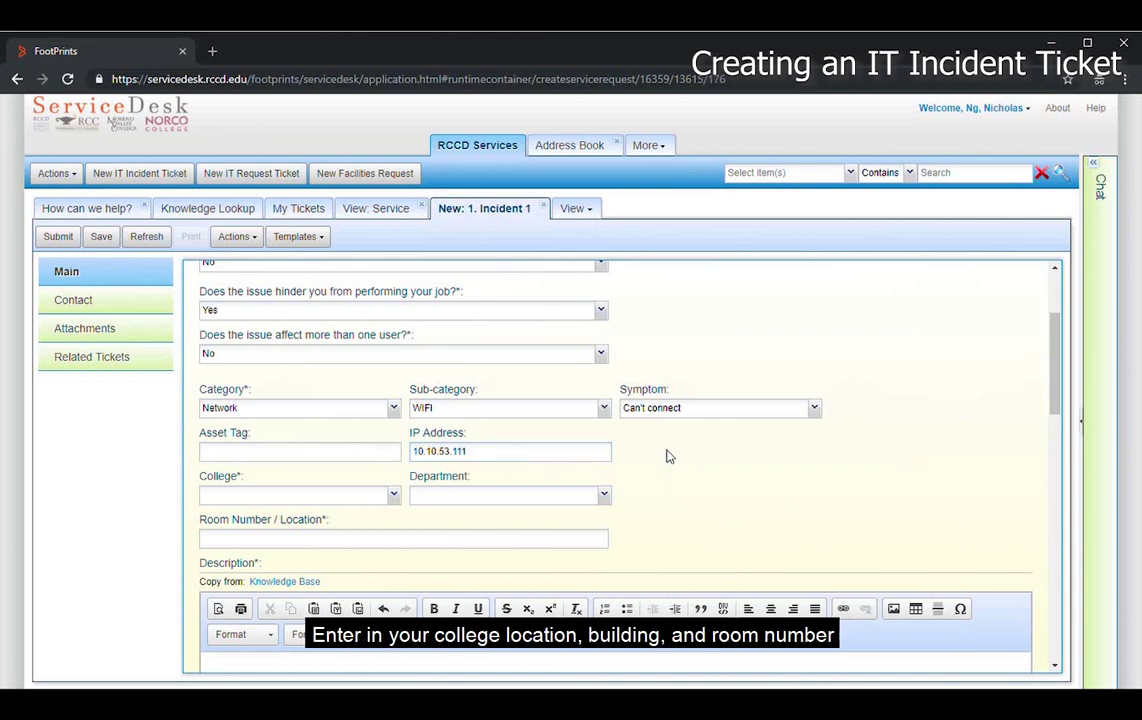
# - Set the college to RCC and the building to SCHOOL OF NURSING
pyautogui.click(396, 496)
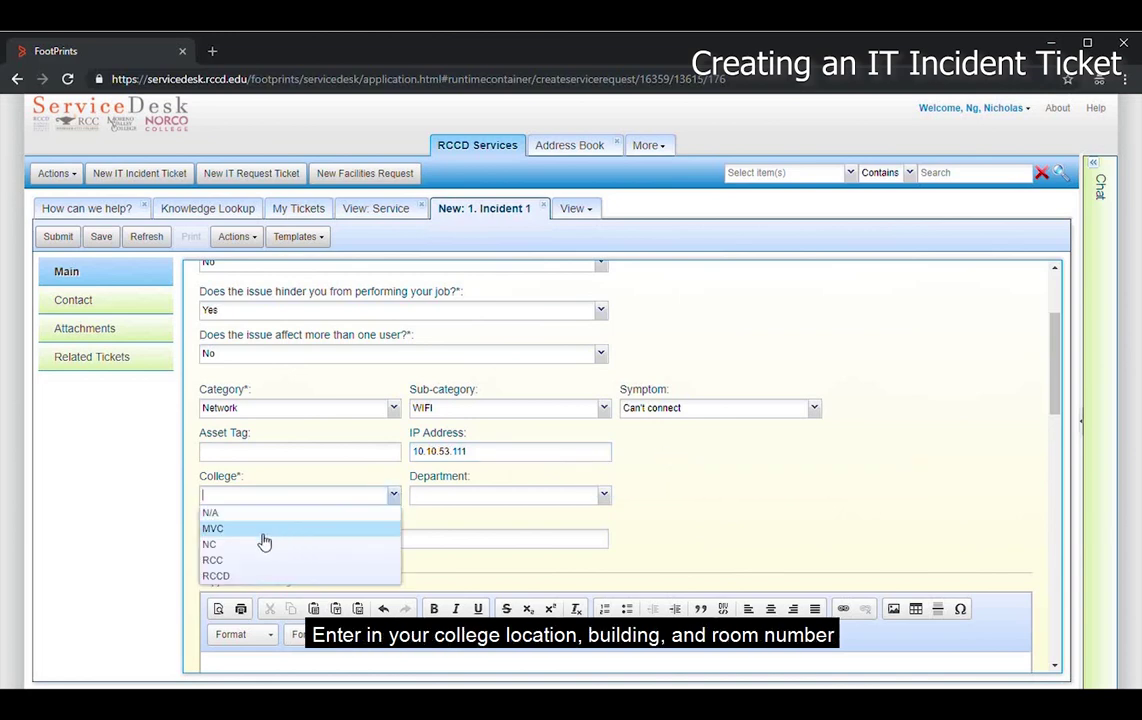
pyautogui.click(245, 568)
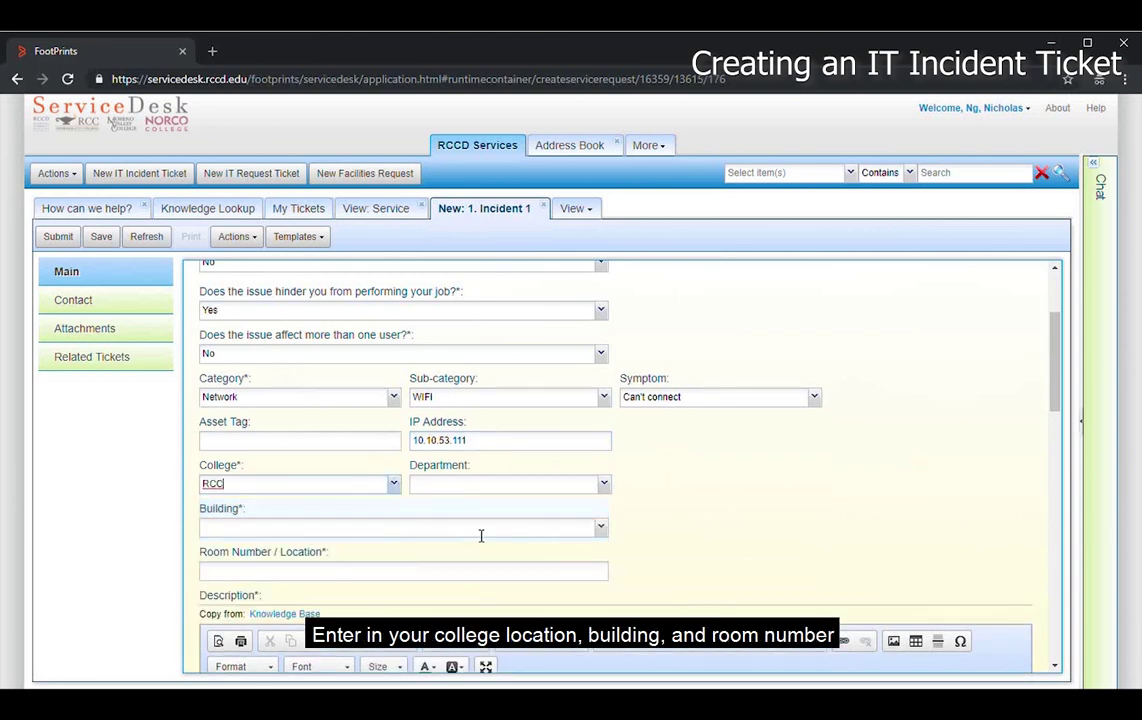
pyautogui.click(603, 529)
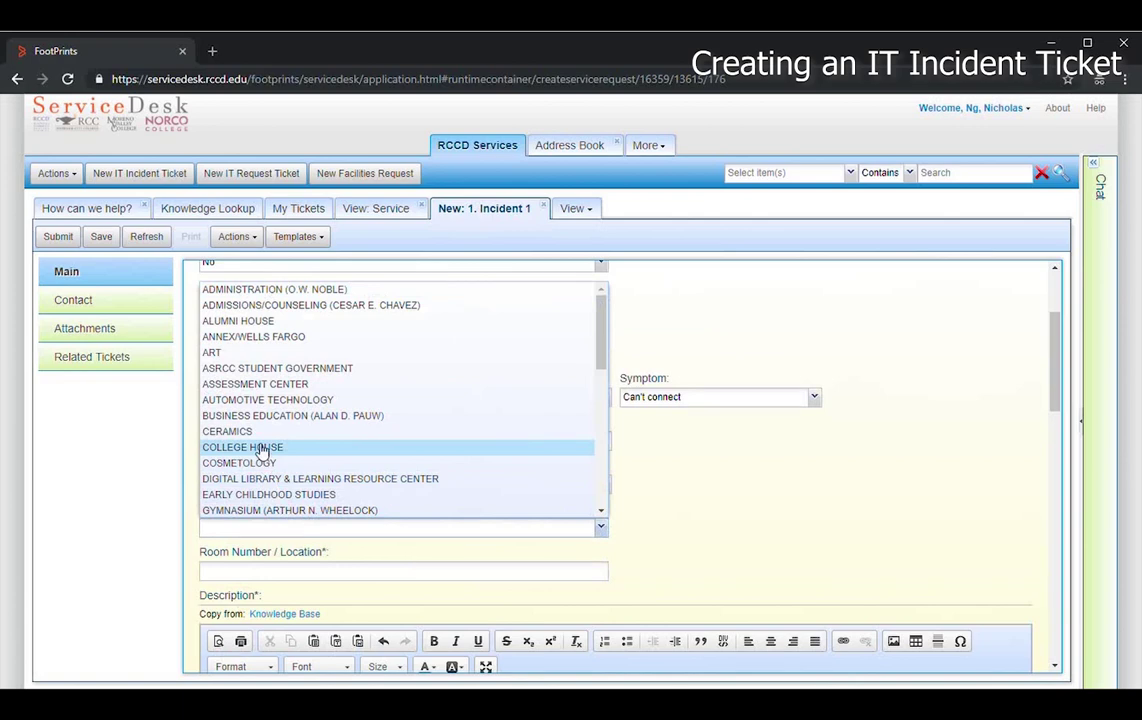
pyautogui.scroll(-3, 240, 374)
pyautogui.scroll(-3, 240, 400)
pyautogui.click(263, 498)
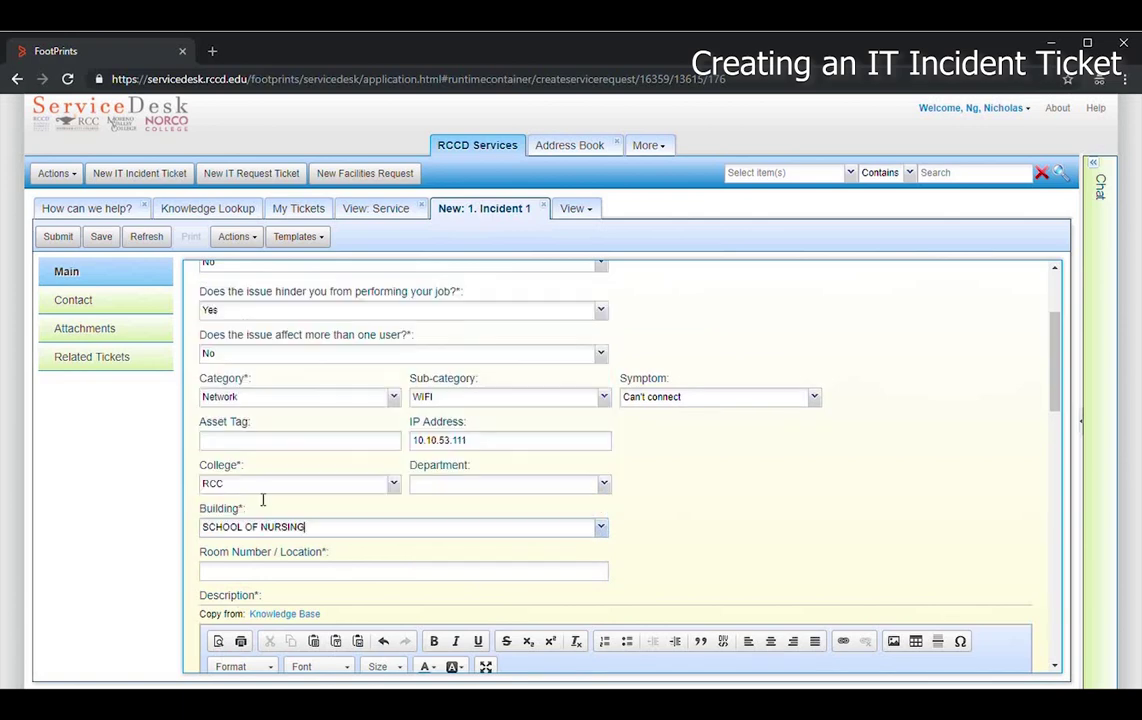
pyautogui.click(270, 584)
# - Enter room 202 and describe: 'I cannot connect to the wifi from my laptop issued by IT'
pyautogui.write('202')
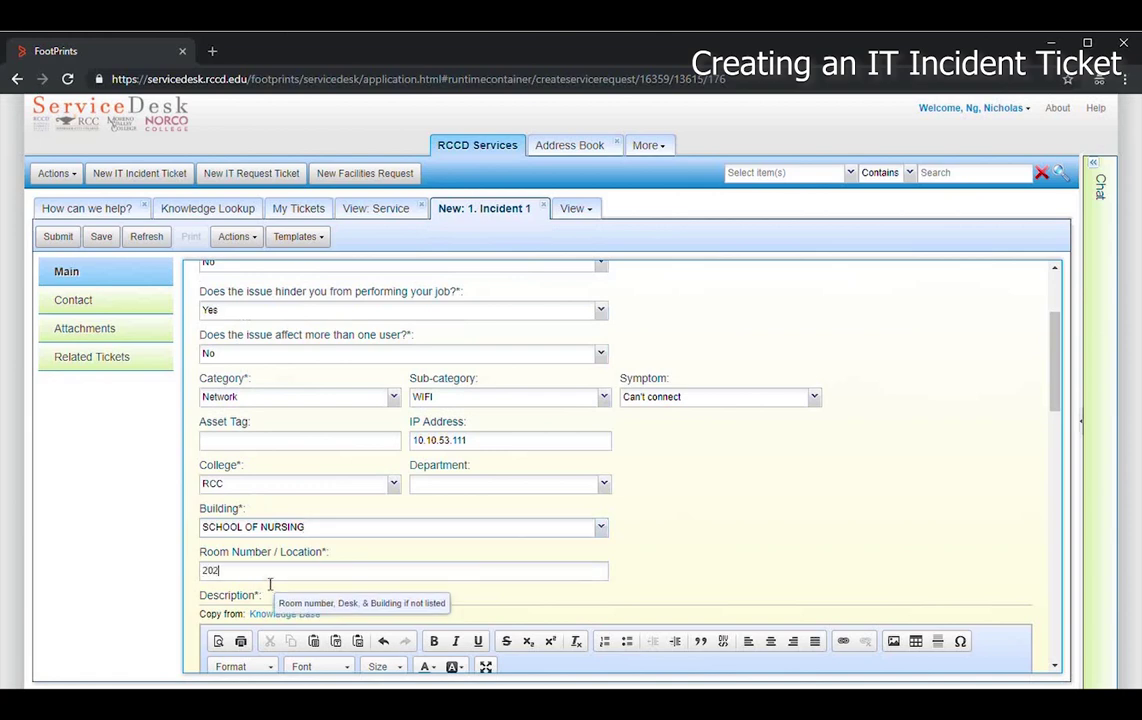
pyautogui.scroll(-2, 823, 523)
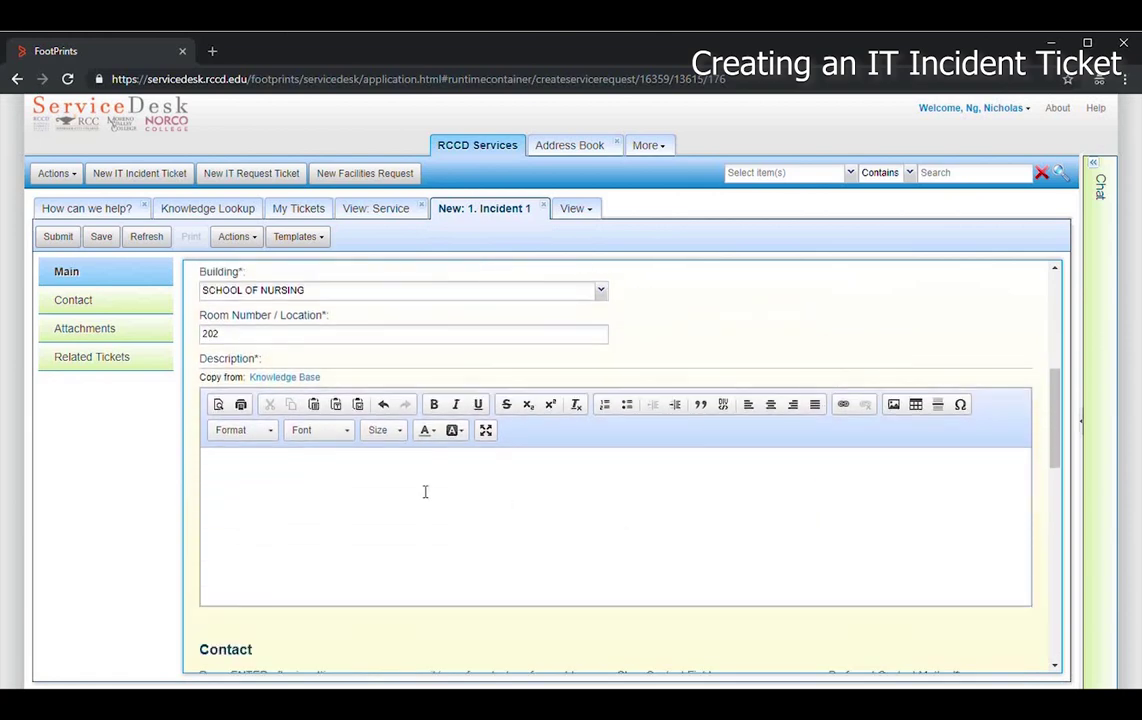
pyautogui.click(240, 471)
pyautogui.write('I cannot connect to the wifi from my dk')
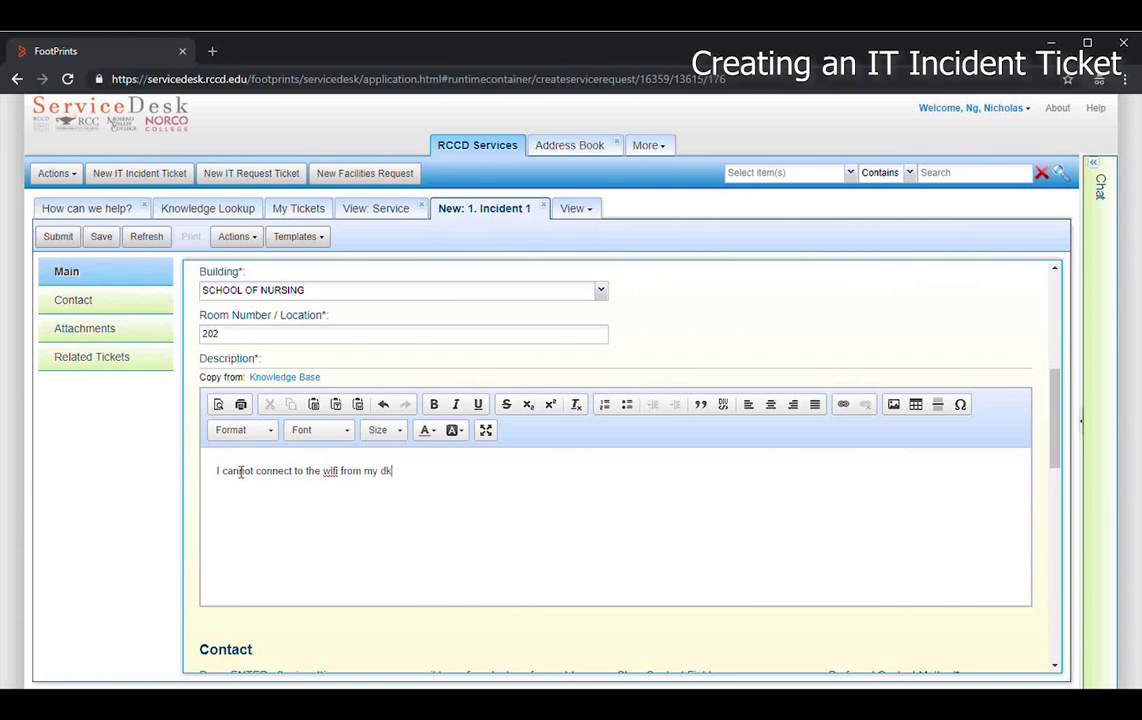
pyautogui.write('laptop issued by IT')
pyautogui.scroll(-2, 299, 540)
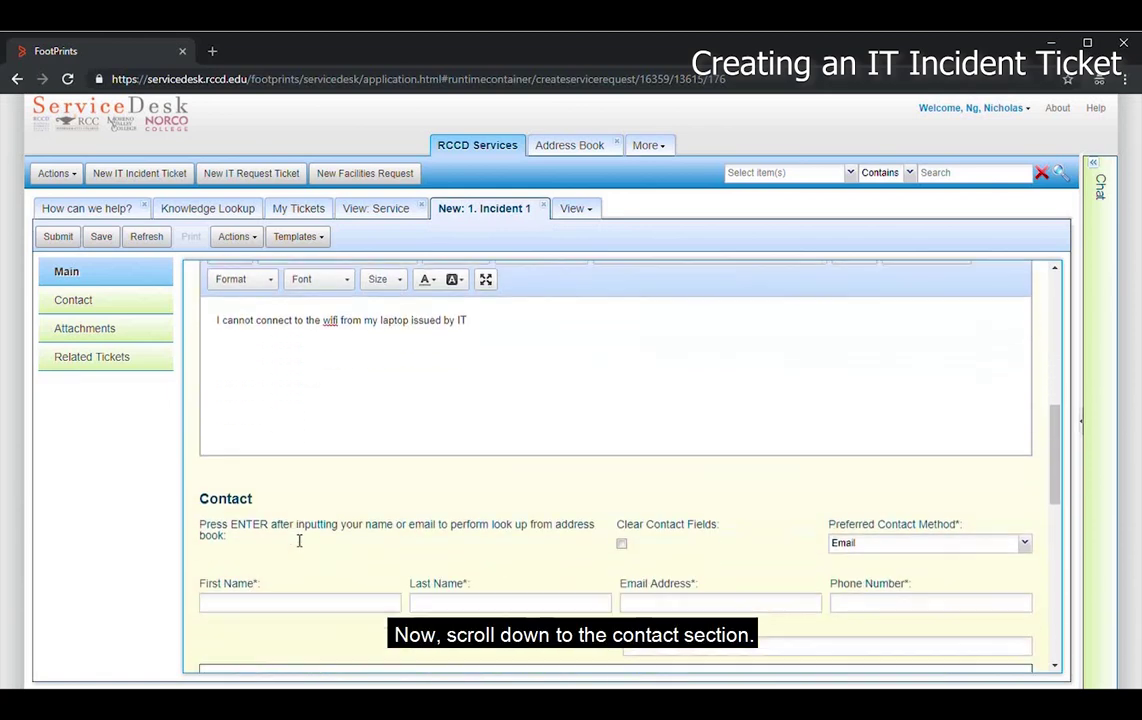
pyautogui.scroll(-2, 299, 540)
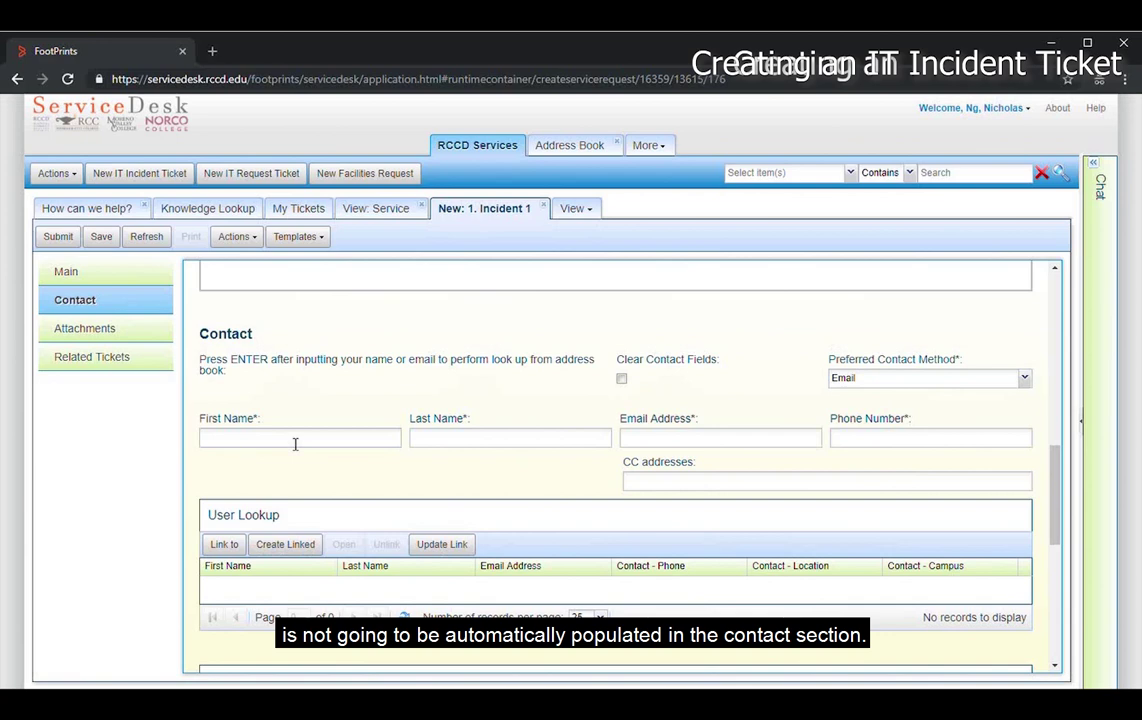
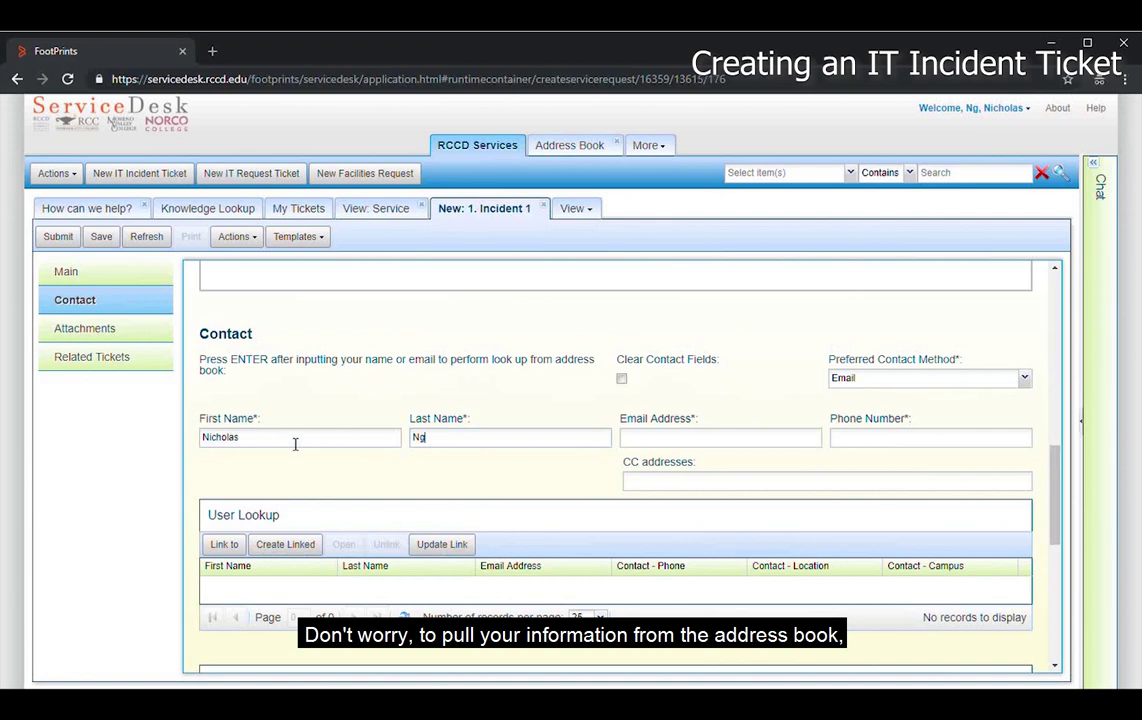
# - Clear the contact fields and look up the new contact by name in the address book
pyautogui.press('Return')
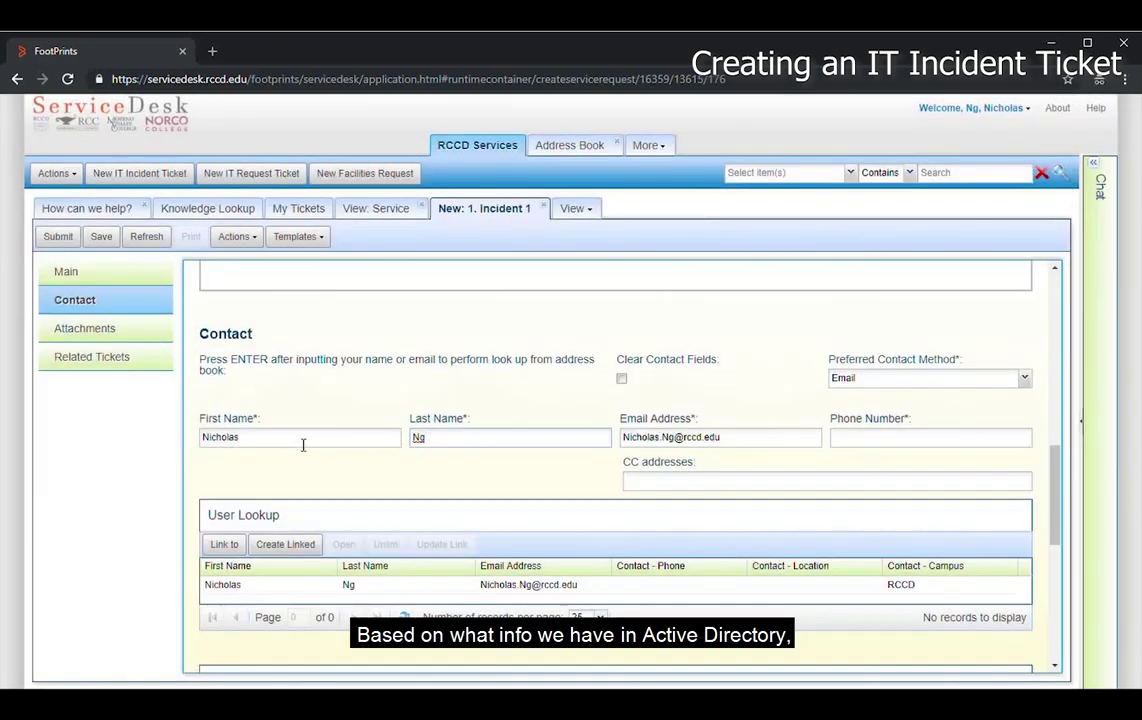
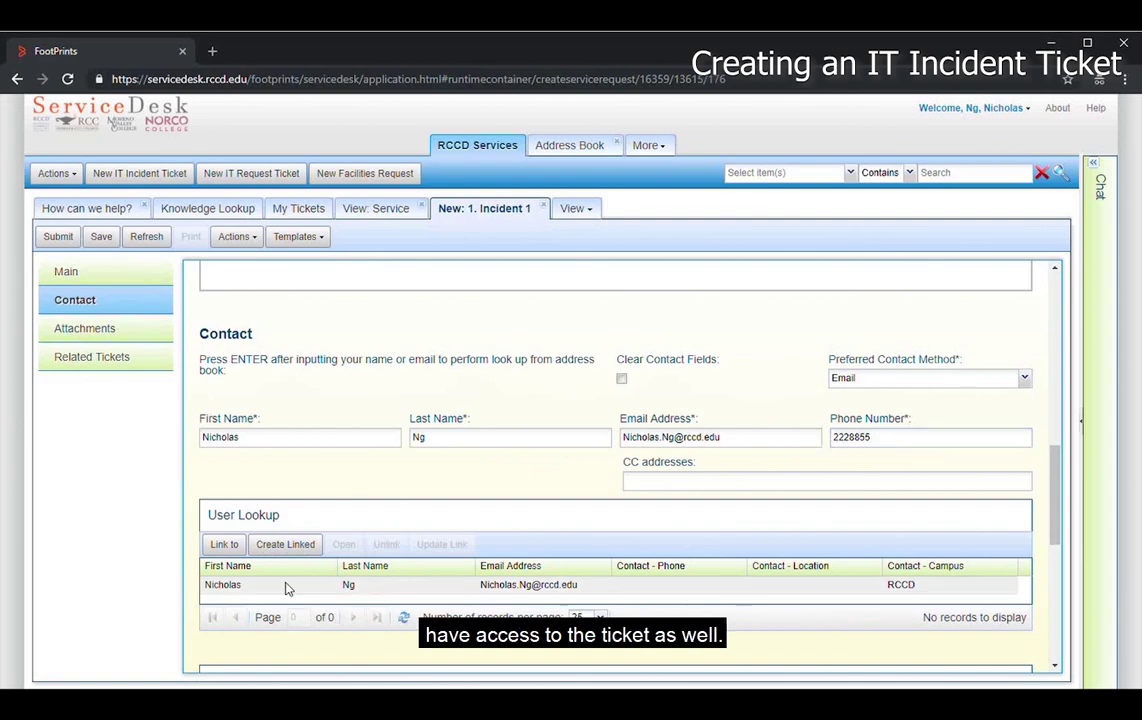
pyautogui.click(621, 379)
pyautogui.click(314, 448)
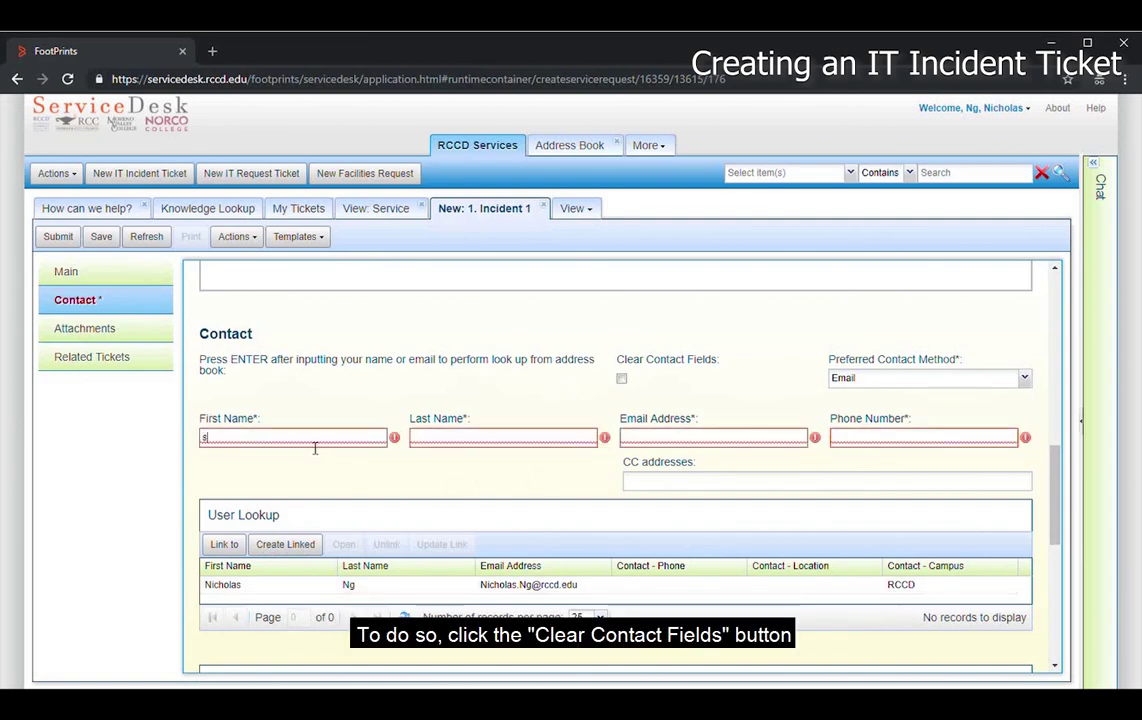
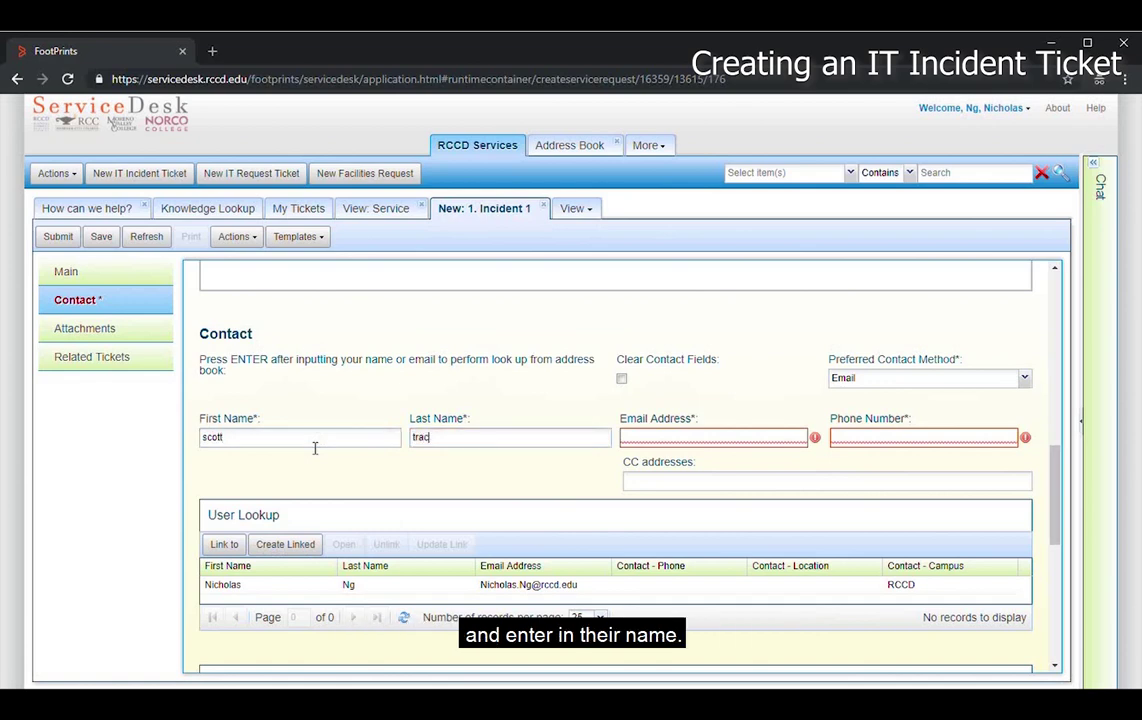
pyautogui.press('Return')
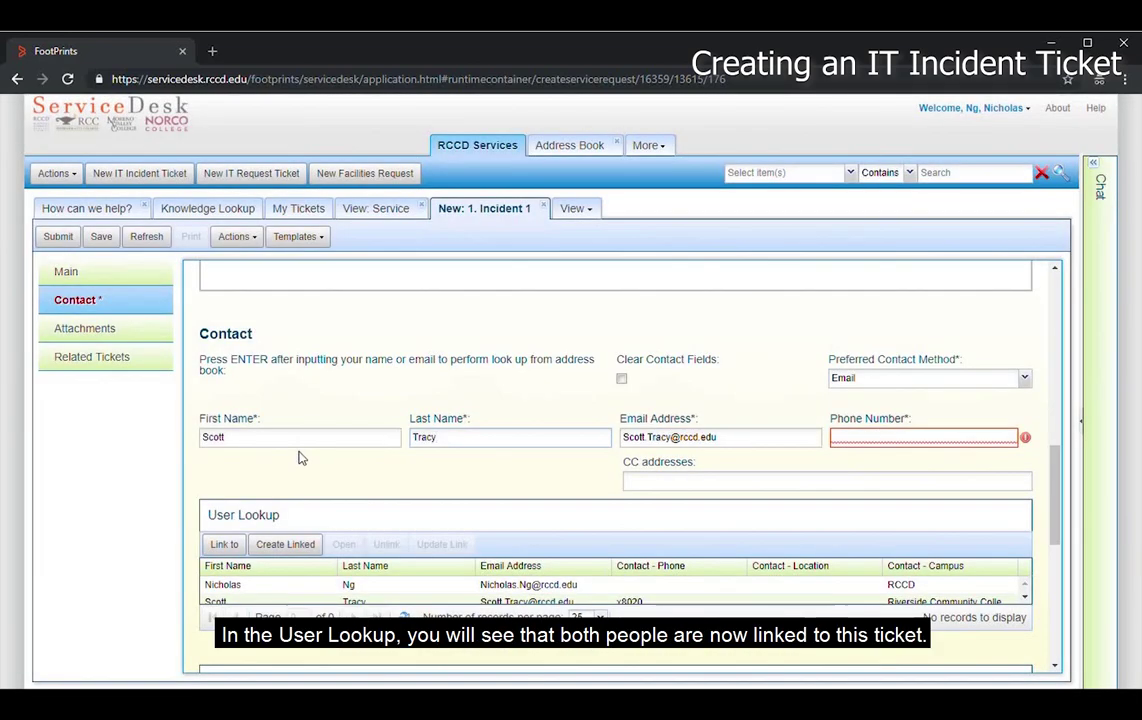
# - Add two colleagues' e-mail addresses to the CC addresses field
pyautogui.scroll(-1, 333, 585)
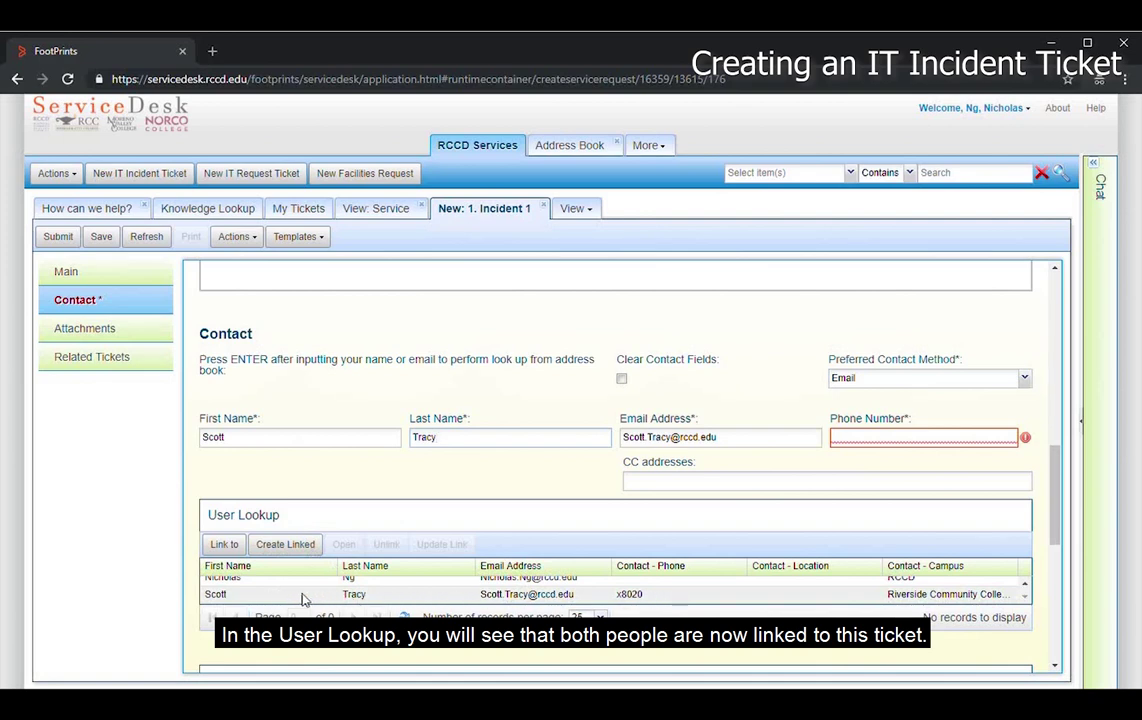
pyautogui.click(656, 487)
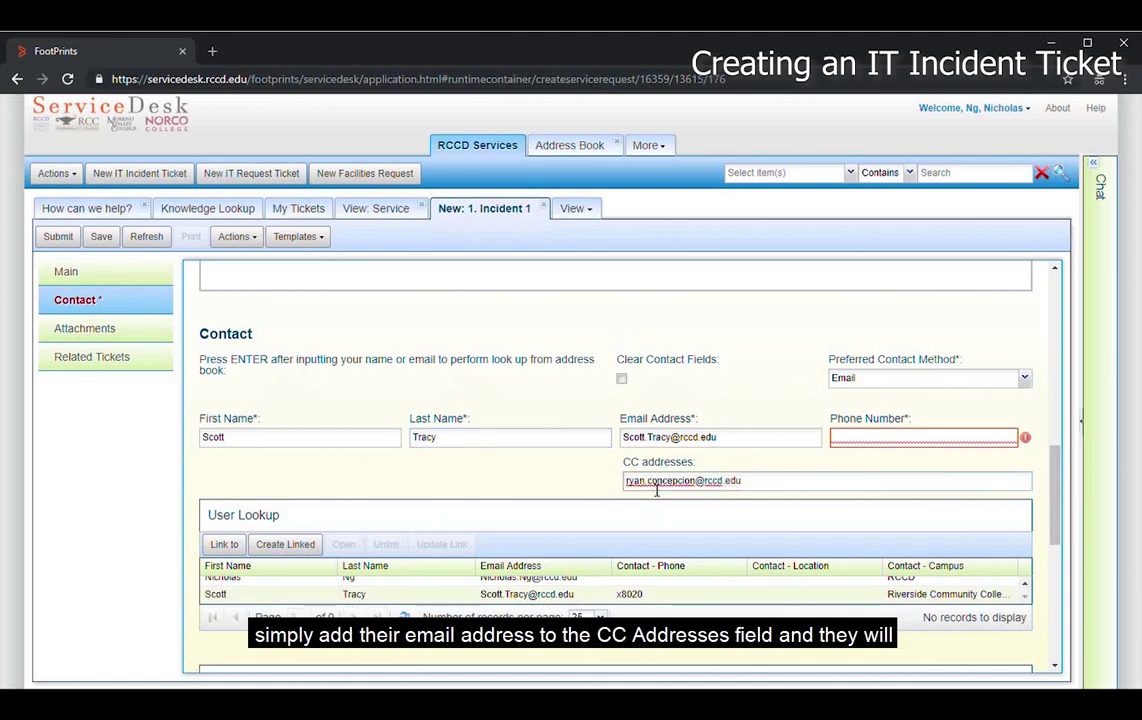
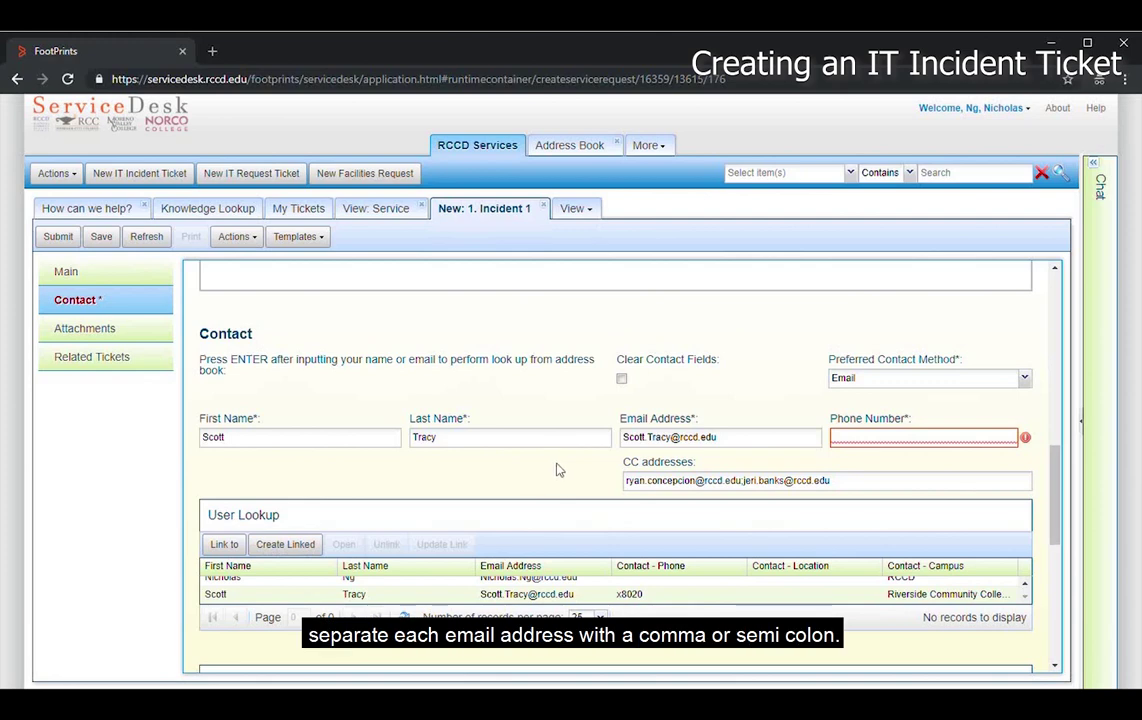
pyautogui.click(859, 440)
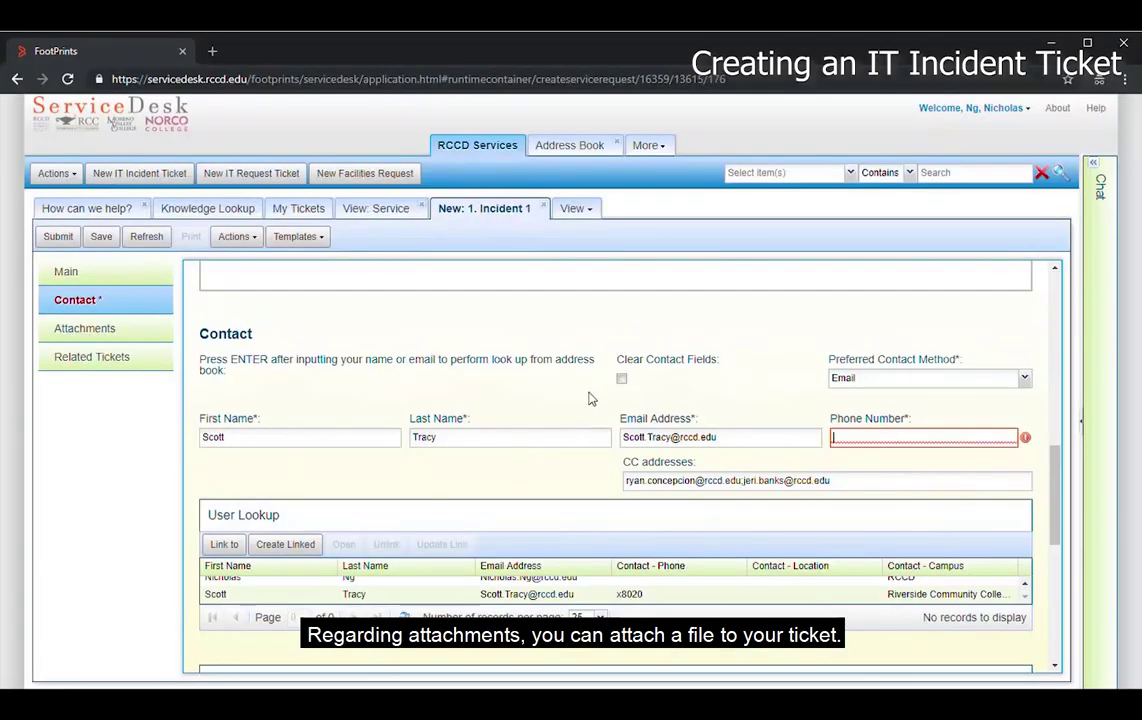
# - Open the Add Attachment dialog and close it without attaching a file
pyautogui.scroll(2, 477, 416)
pyautogui.scroll(-5, 459, 438)
pyautogui.click(318, 397)
pyautogui.click(600, 438)
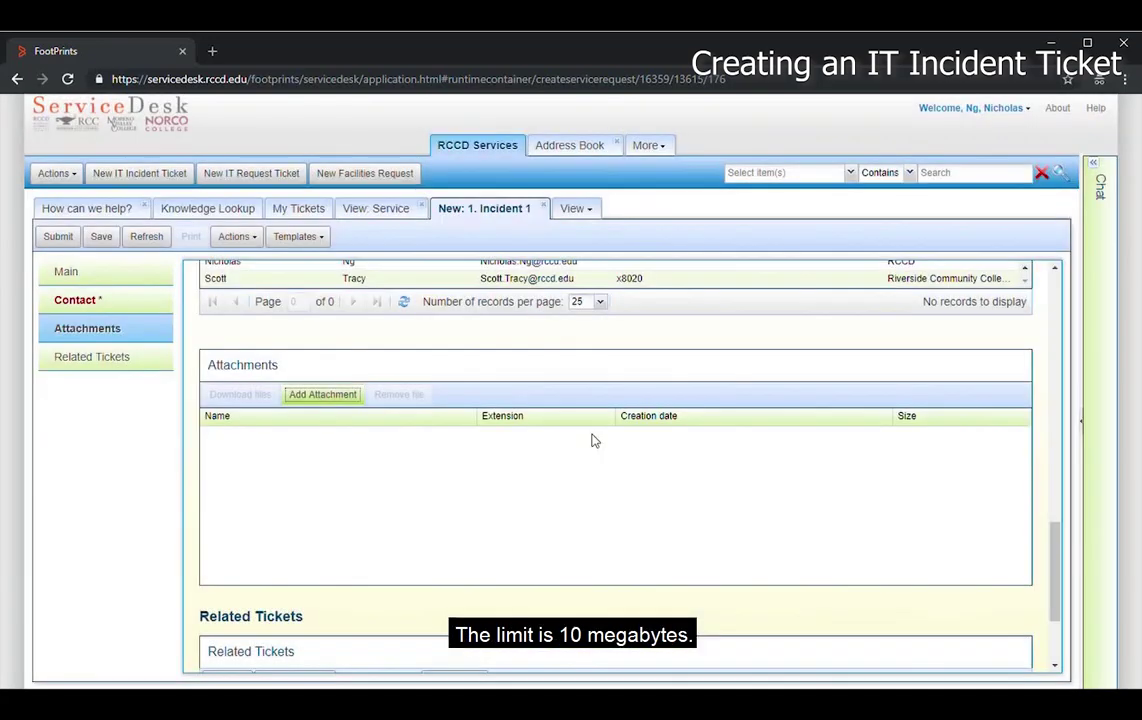
# - Paste the Internet Properties screenshot into the description below the problem text
pyautogui.scroll(5, 425, 425)
pyautogui.scroll(2, 421, 420)
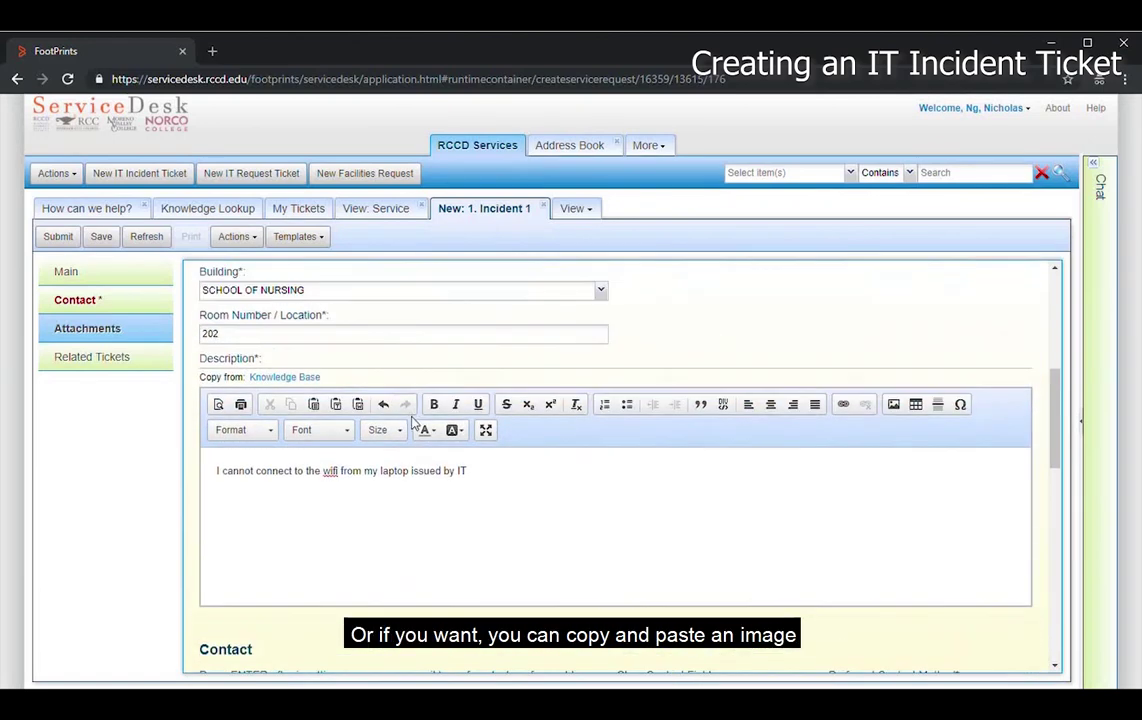
pyautogui.scroll(-1, 357, 484)
pyautogui.hotkey('ctrl', 'v')
pyautogui.scroll(-2, 522, 433)
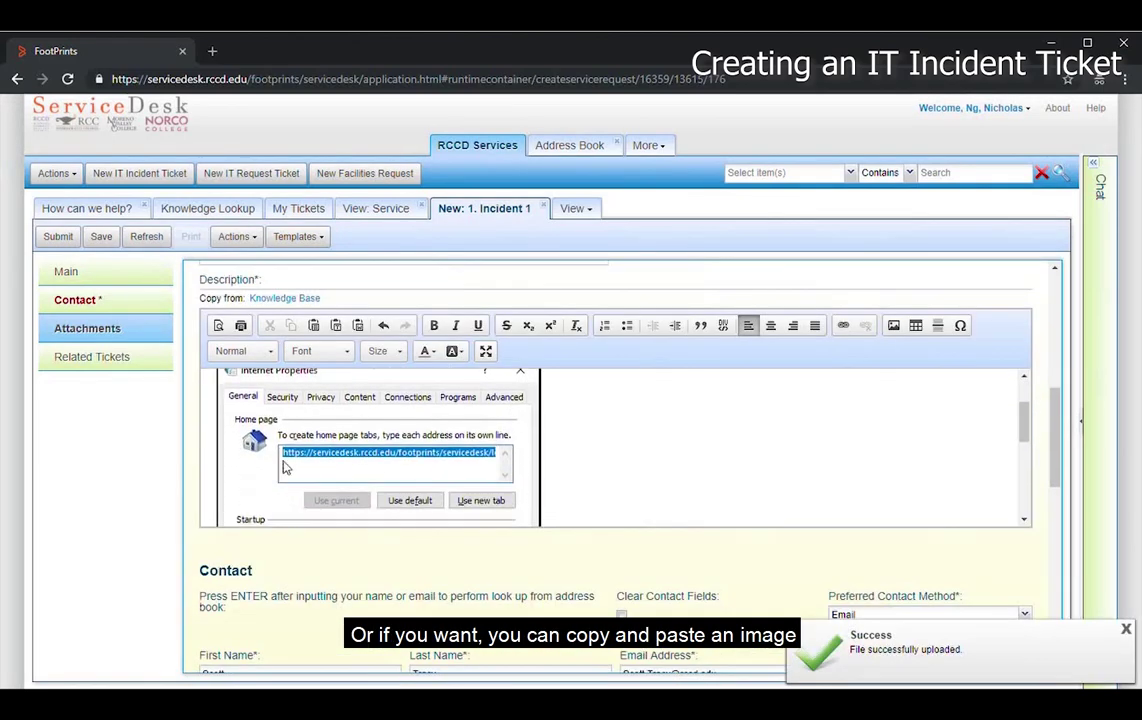
pyautogui.scroll(1, 623, 461)
pyautogui.scroll(2, 623, 461)
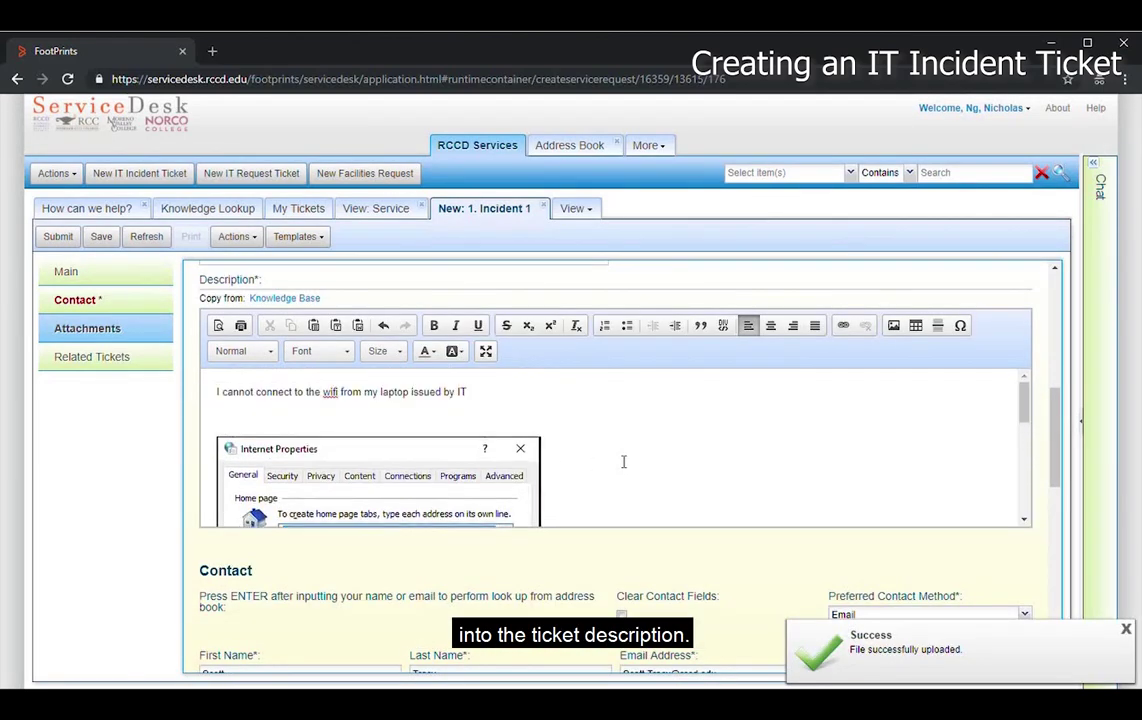
pyautogui.scroll(-4, 610, 490)
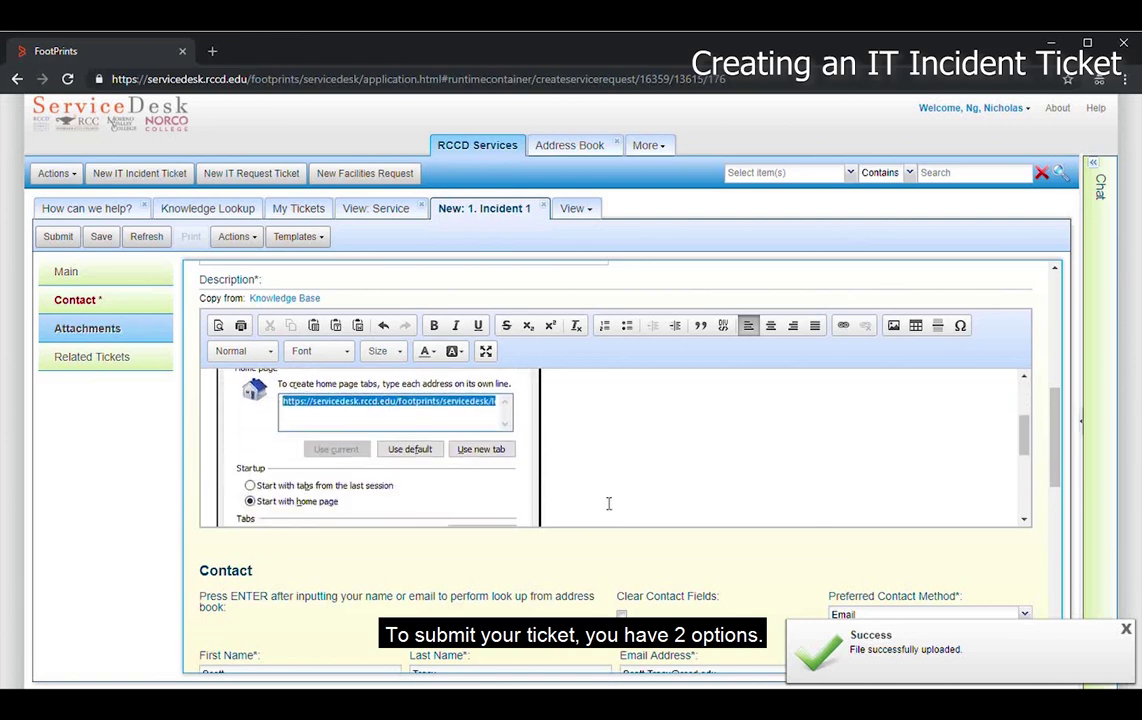
pyautogui.scroll(8, 421, 375)
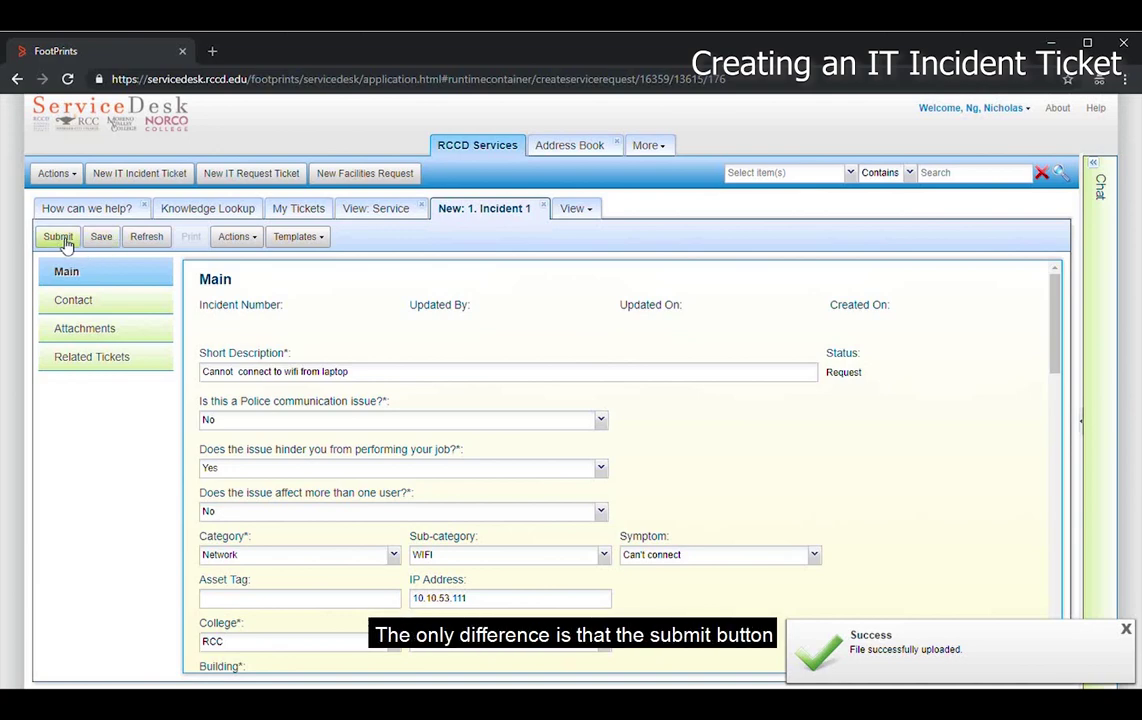
# - Submit the WiFi incident and save ticket INC-117
pyautogui.click(58, 238)
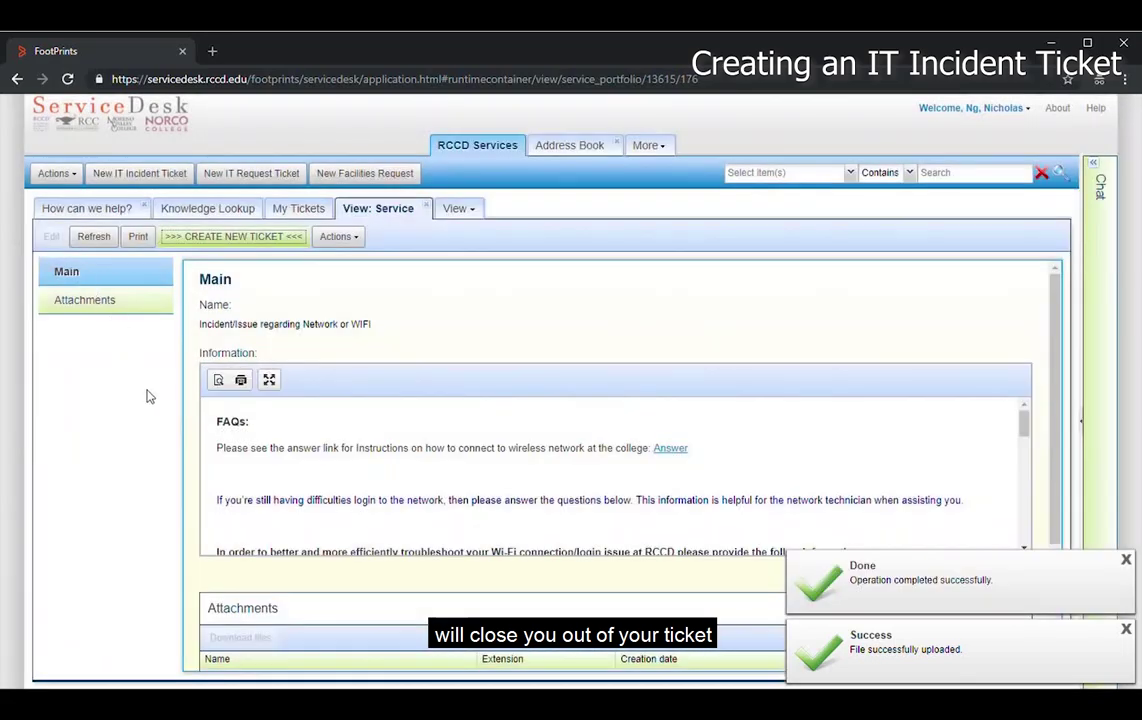
pyautogui.scroll(-2, 474, 540)
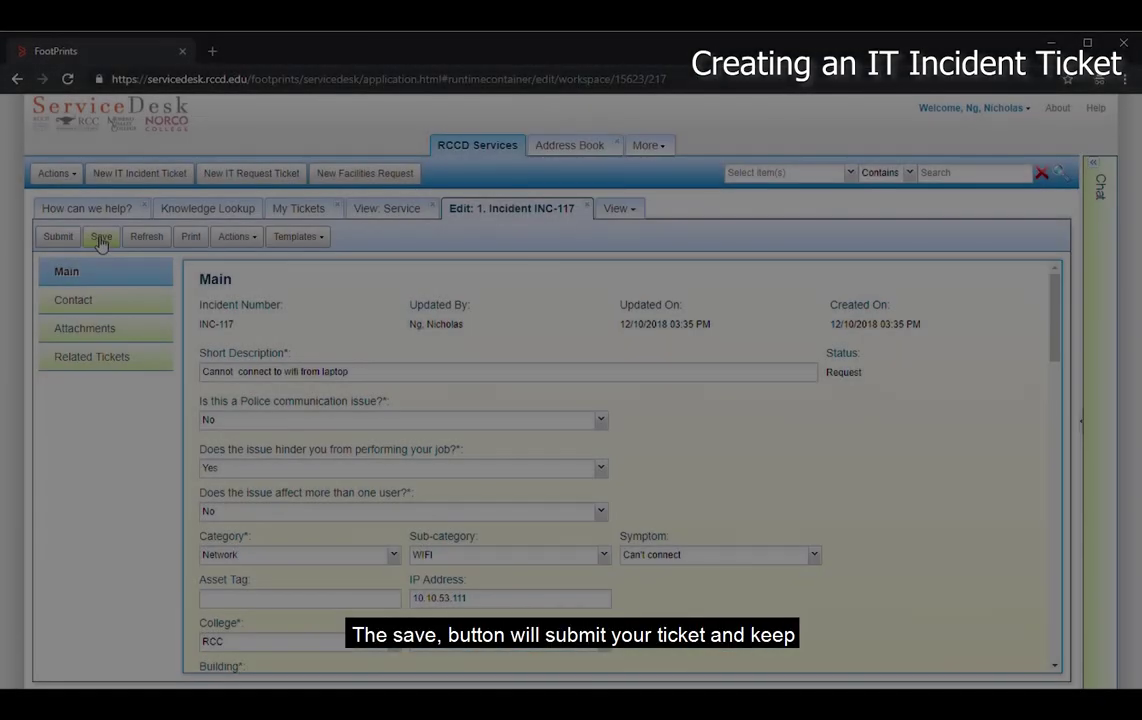
pyautogui.click(101, 240)
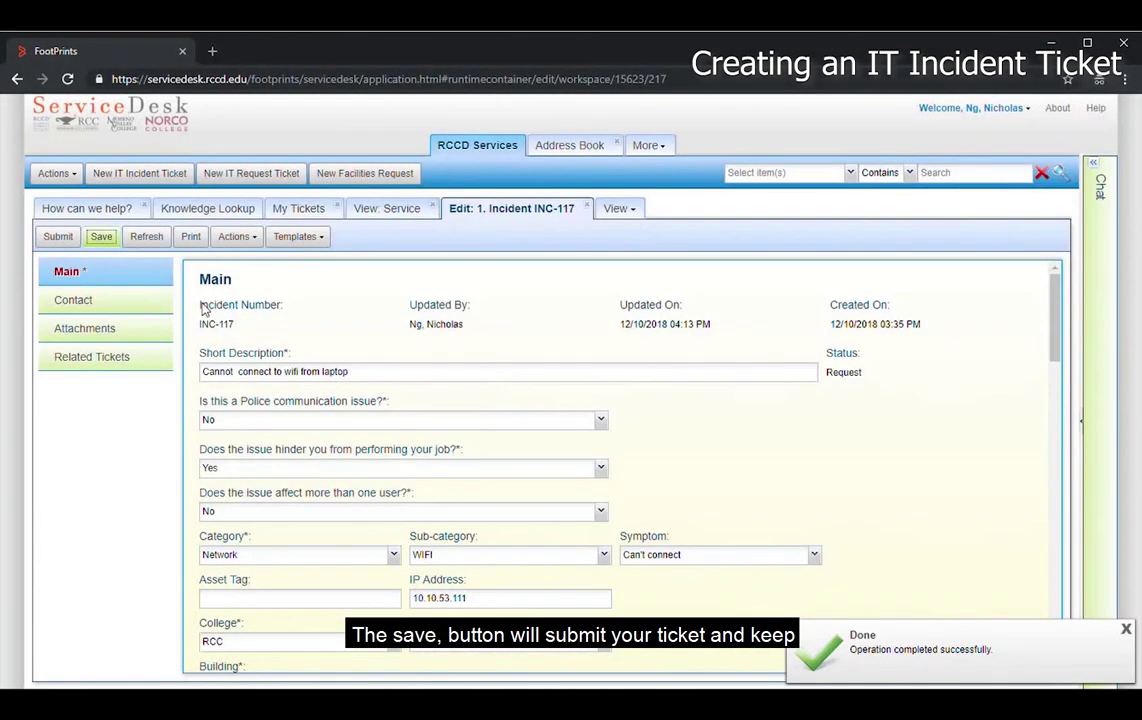
pyautogui.scroll(-3, 400, 380)
pyautogui.scroll(3, 466, 398)
pyautogui.scroll(-3, 459, 398)
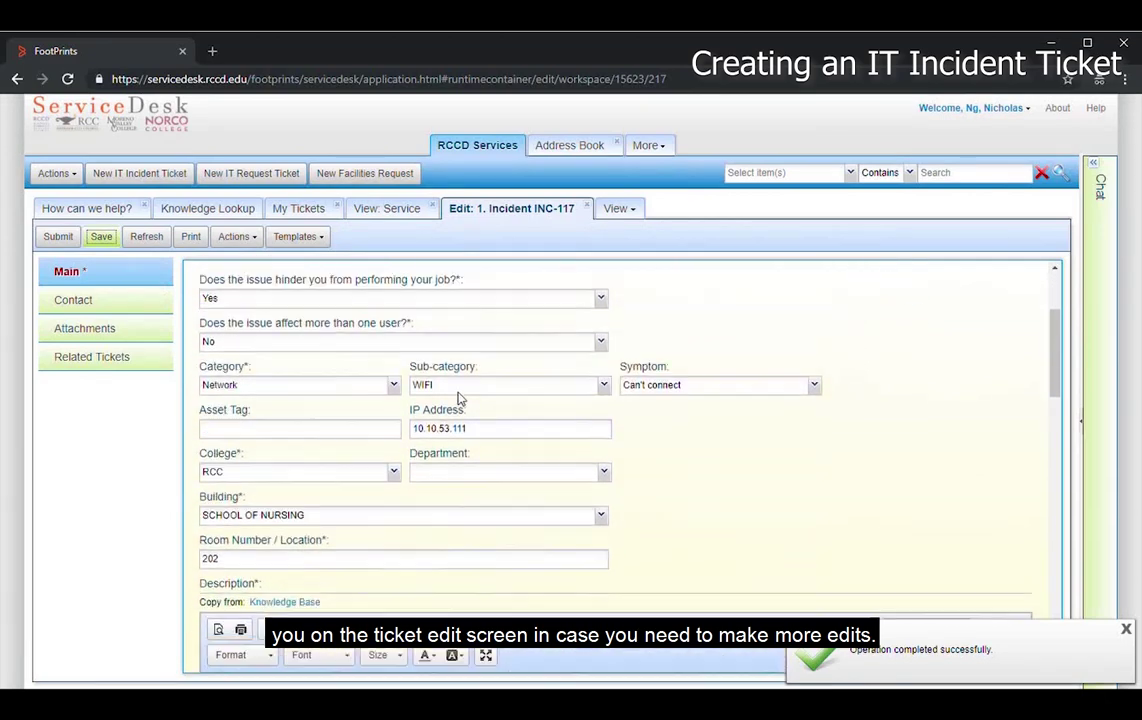
pyautogui.scroll(-3, 459, 398)
pyautogui.scroll(5, 464, 400)
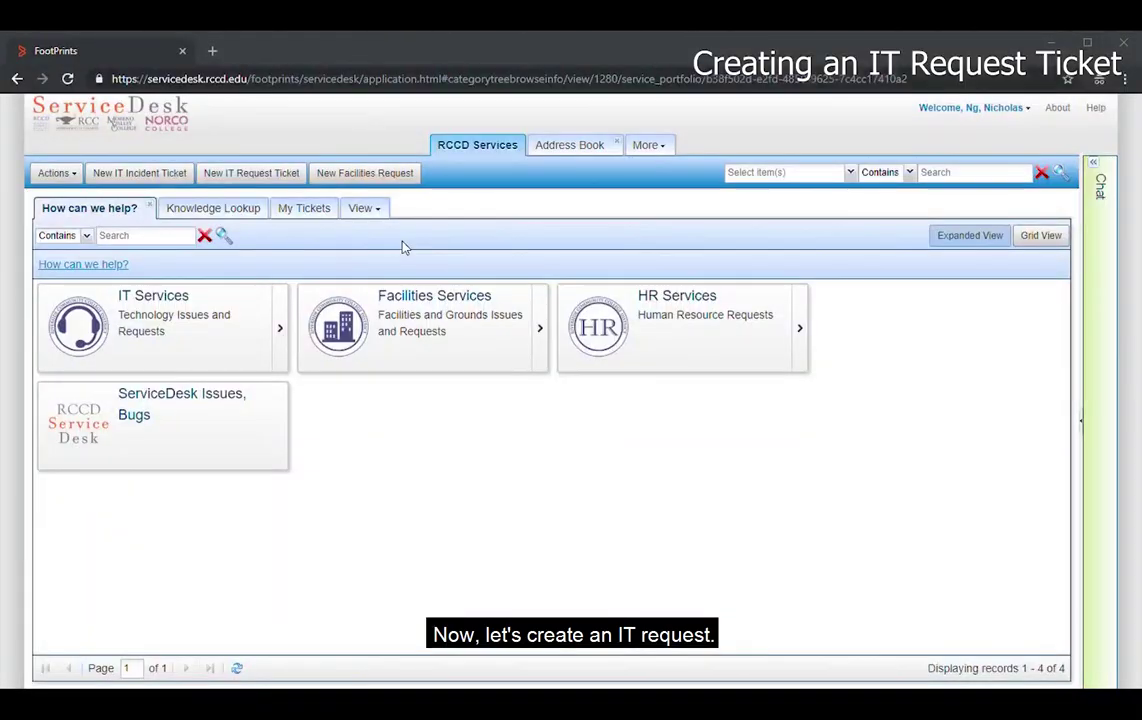
# - Start a new IT request with Category Computer Hardware Request and Sub-category Desktop
pyautogui.click(262, 178)
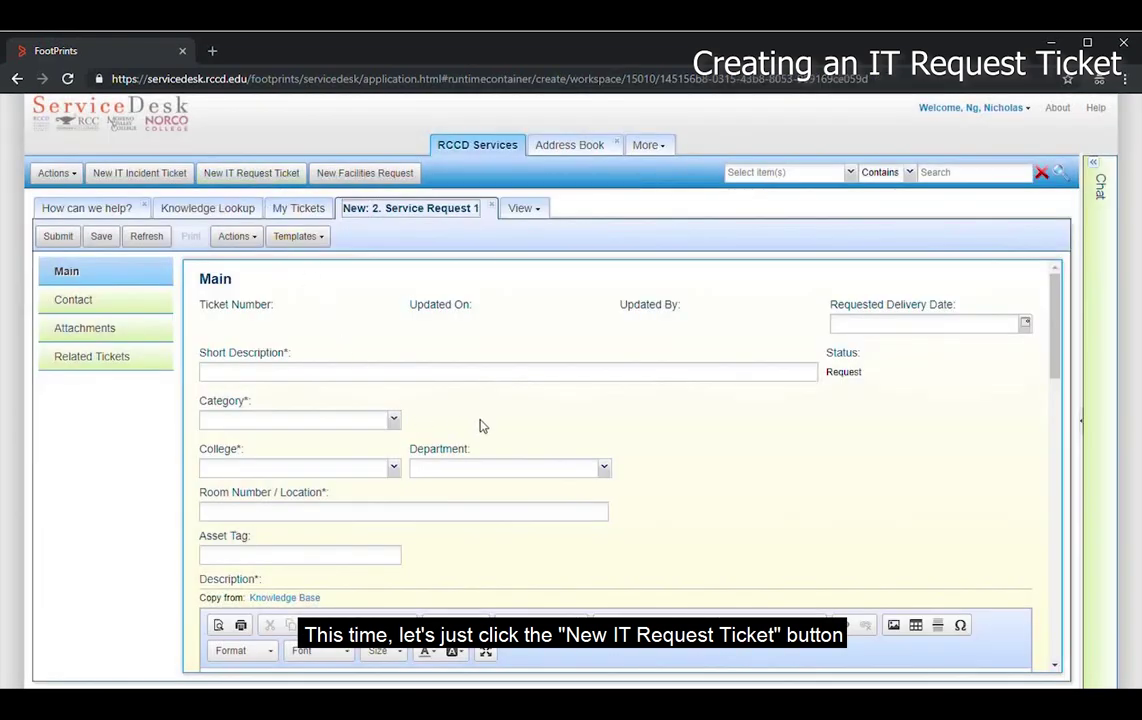
pyautogui.scroll(-2, 479, 425)
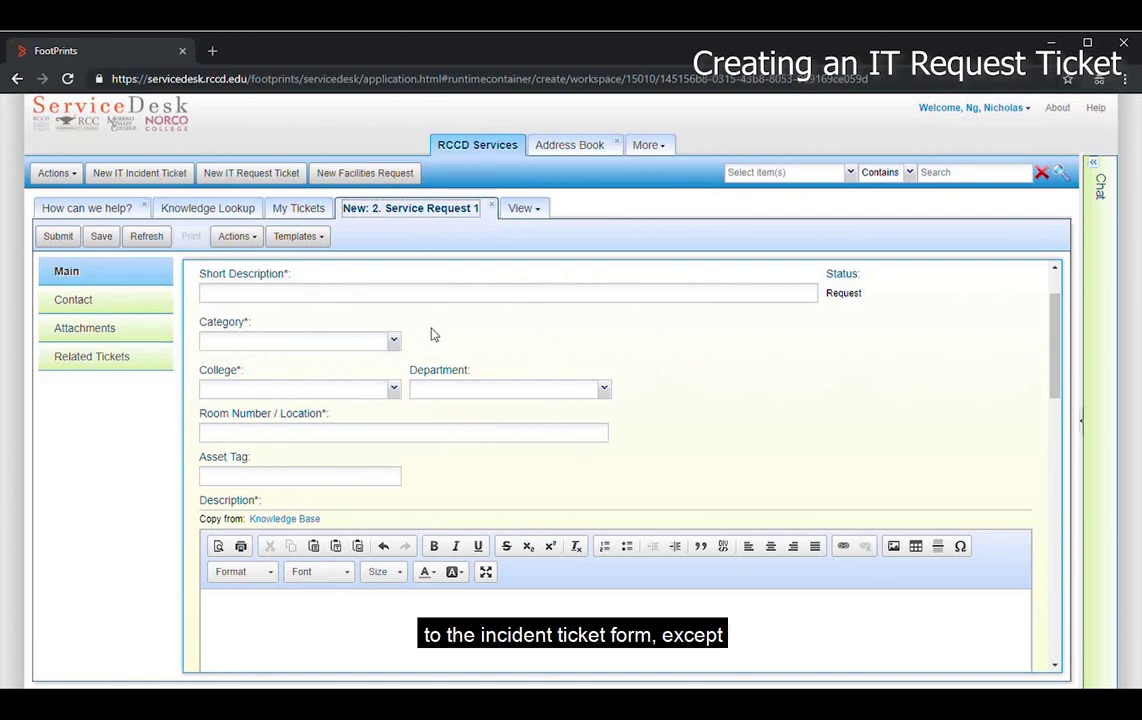
pyautogui.scroll(2, 430, 335)
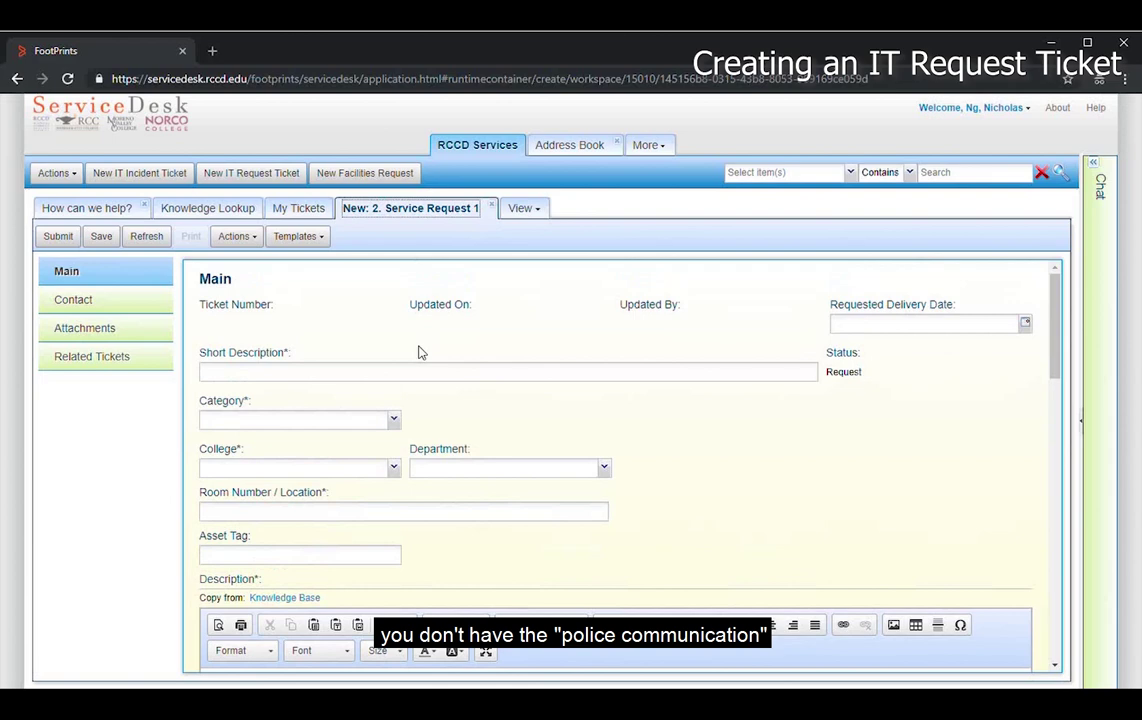
pyautogui.click(395, 425)
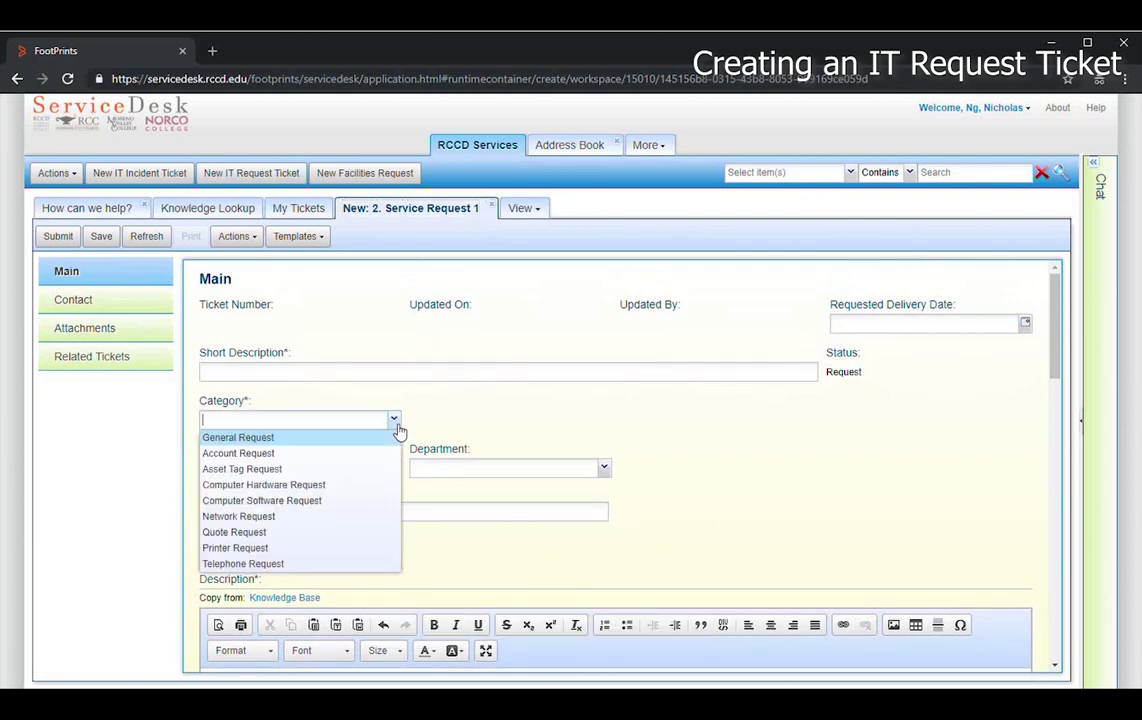
pyautogui.click(300, 485)
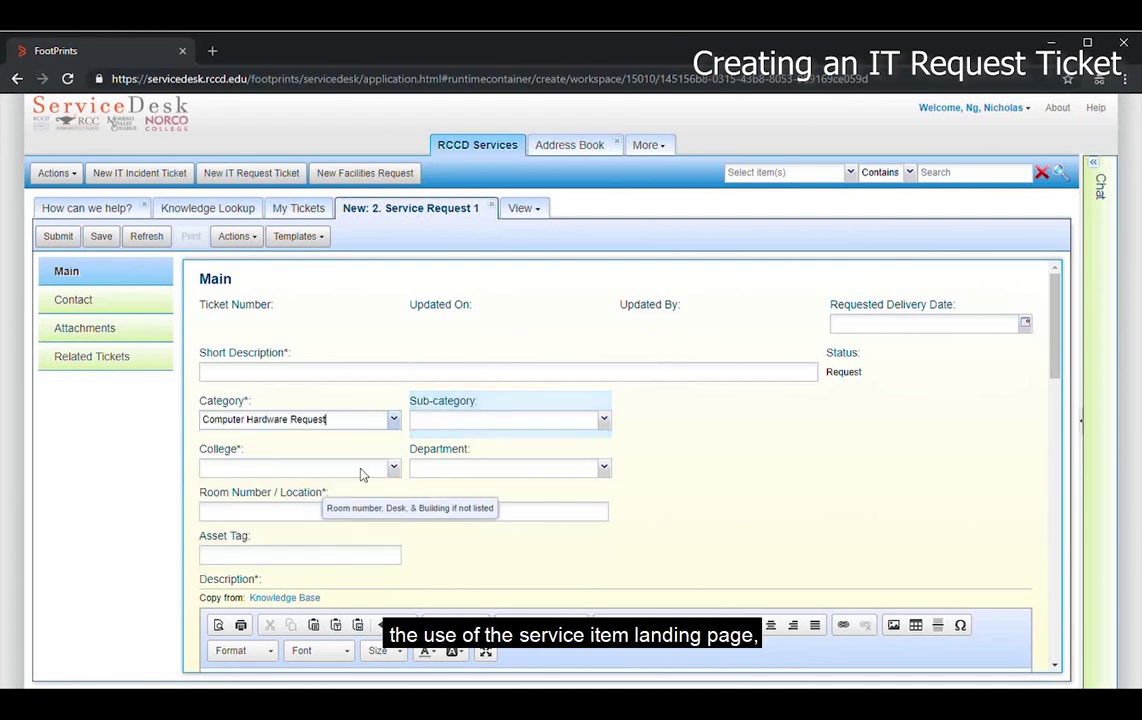
pyautogui.click(605, 420)
pyautogui.click(505, 485)
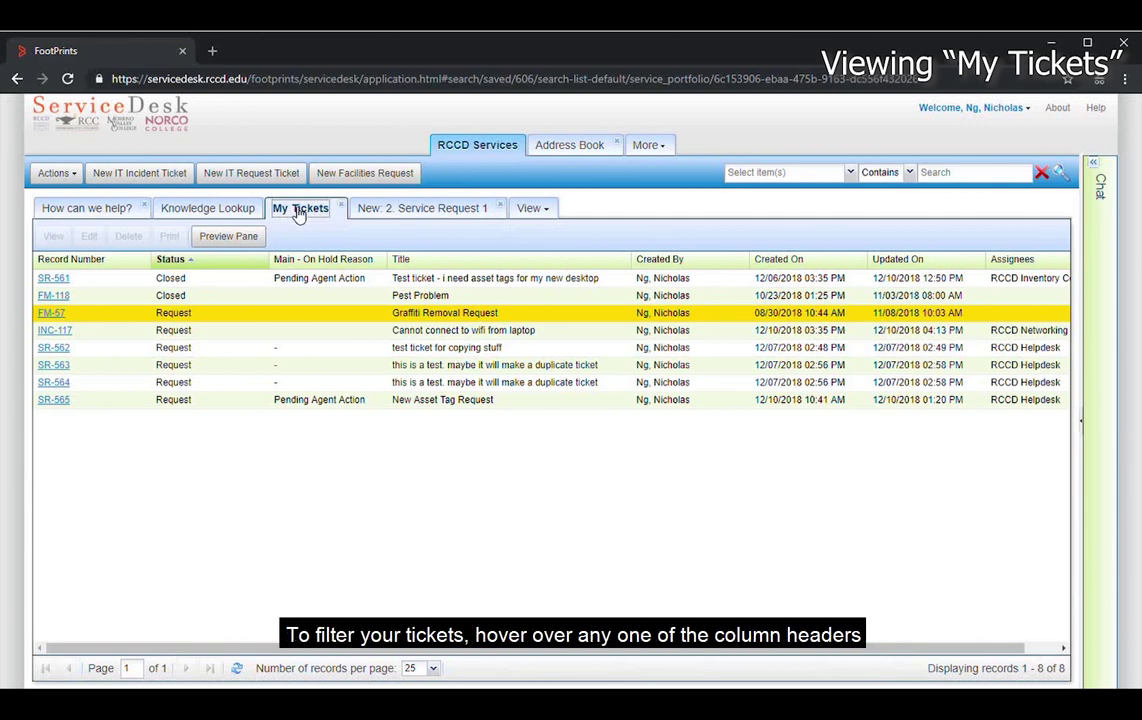
# - Filter the Status column by 'clos', then turn the filter off to show all tickets
pyautogui.click(265, 261)
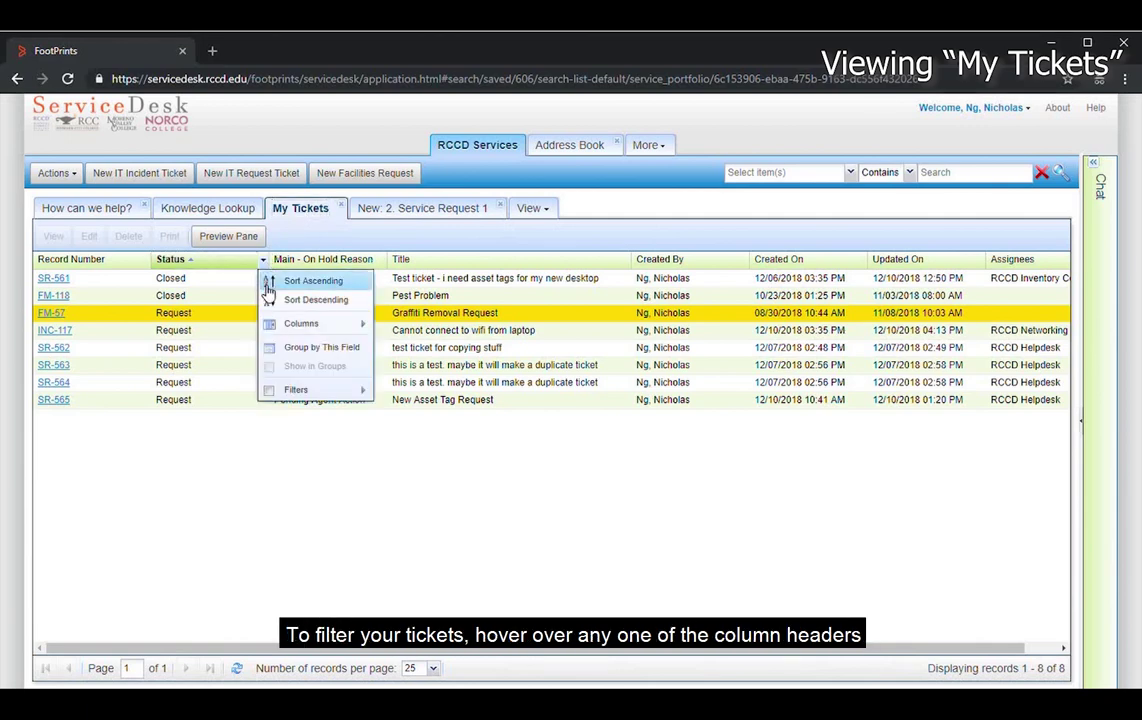
pyautogui.moveTo(330, 389)
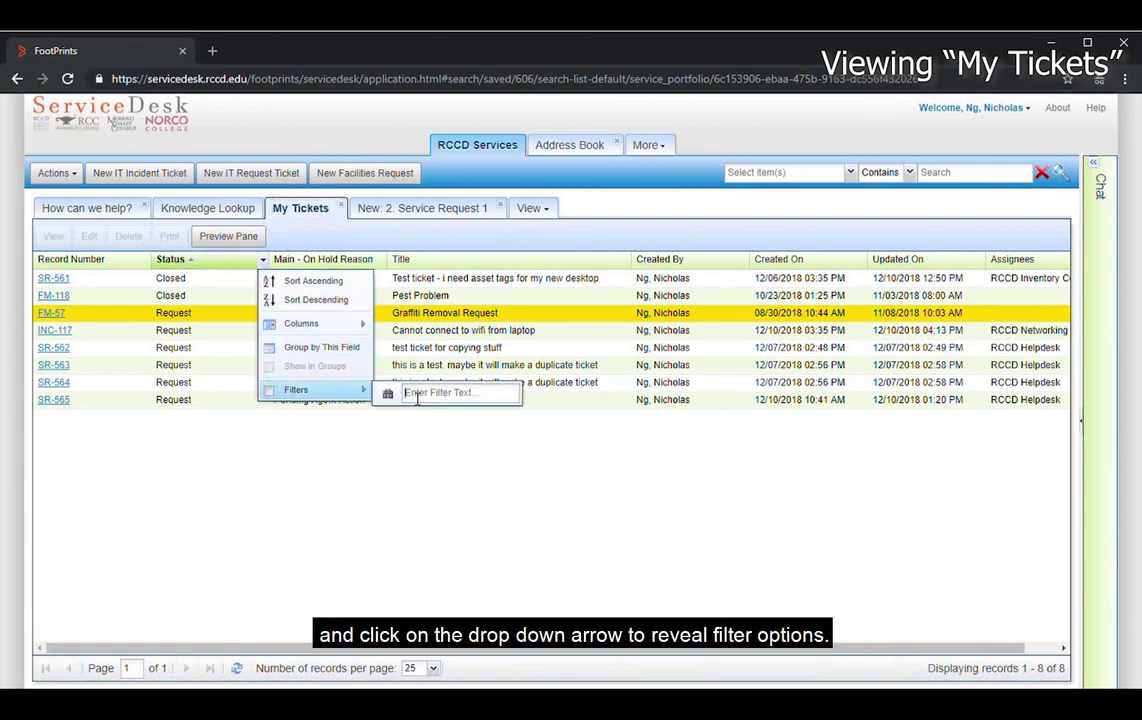
pyautogui.write('clos')
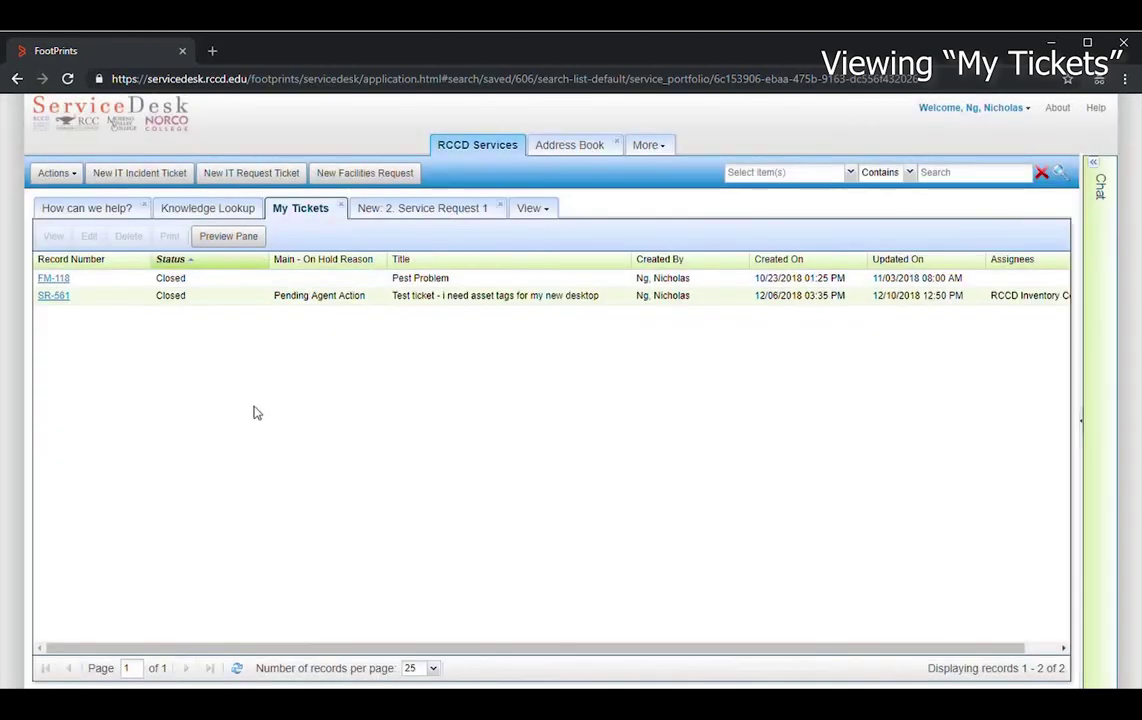
pyautogui.click(263, 260)
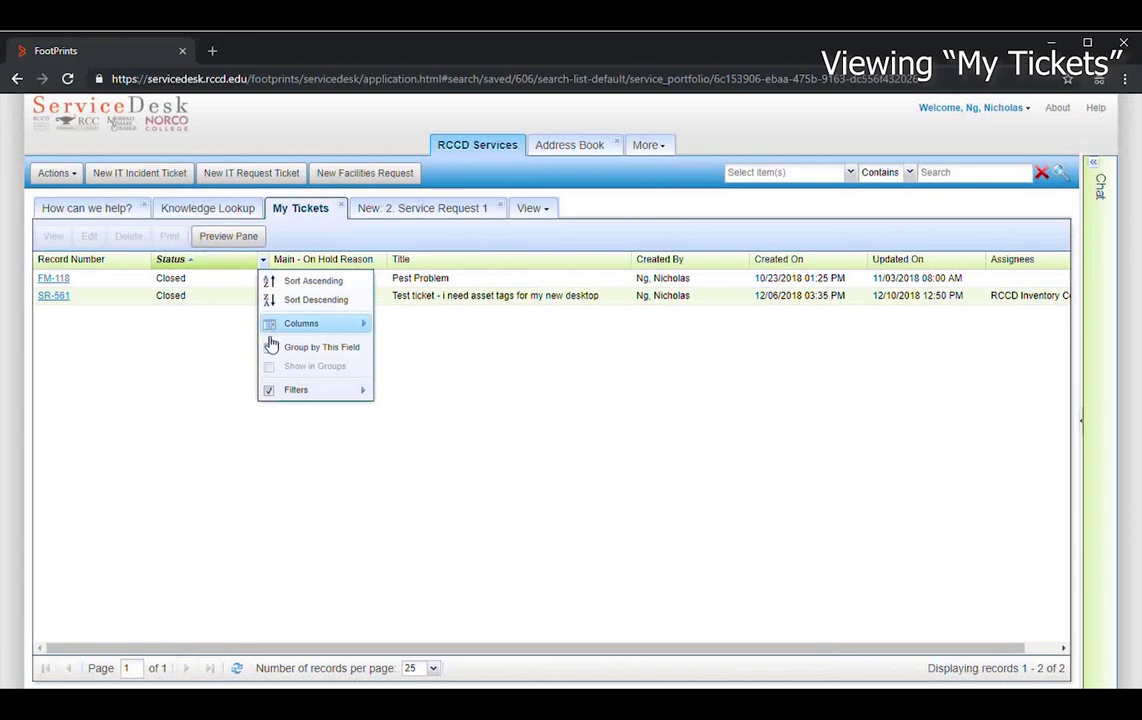
pyautogui.click(269, 390)
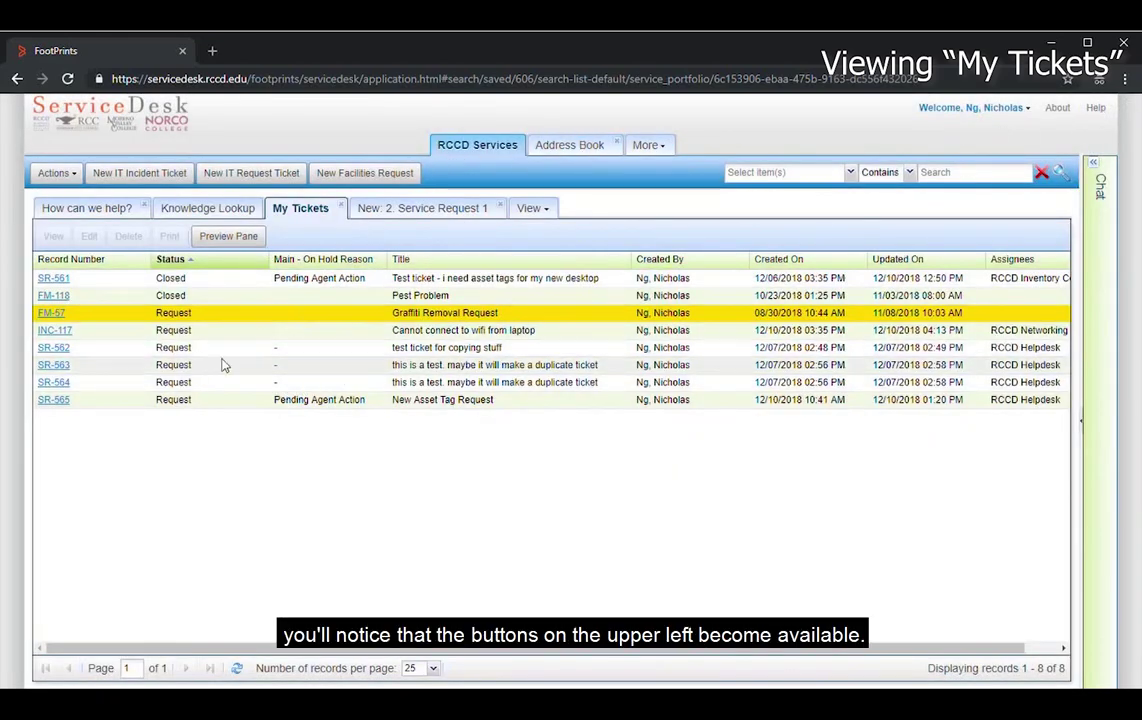
# - Open ticket INC-117 in edit mode, close it, and reopen it from its record number
pyautogui.click(435, 335)
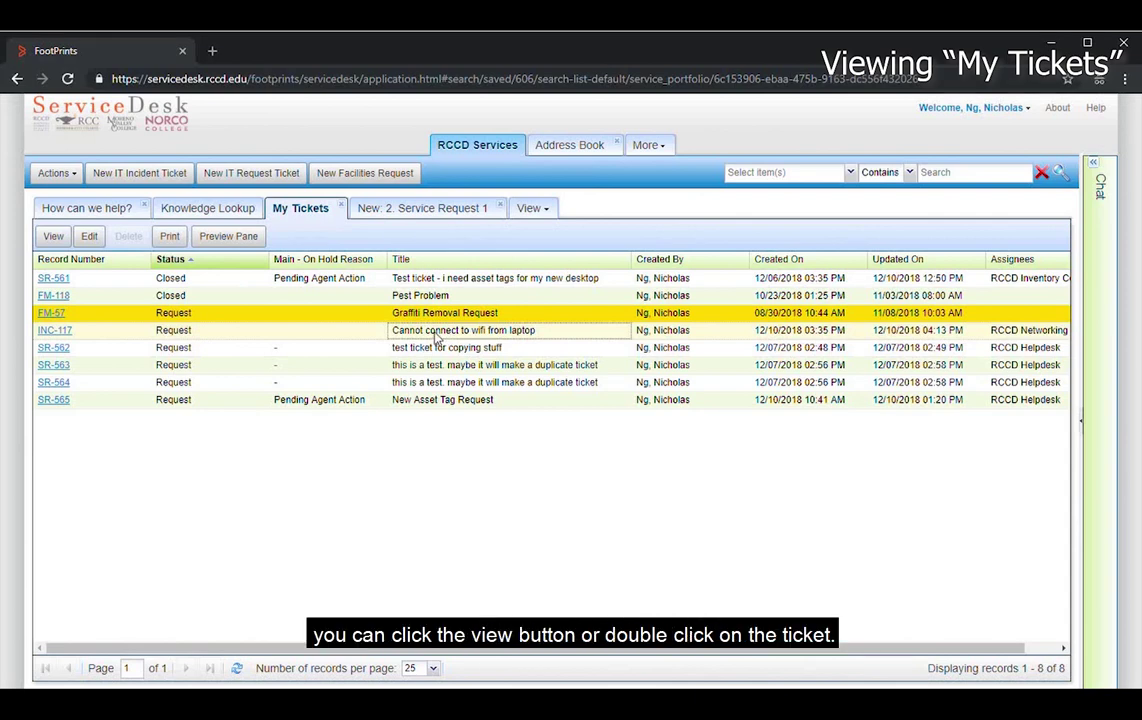
pyautogui.doubleClick(435, 337)
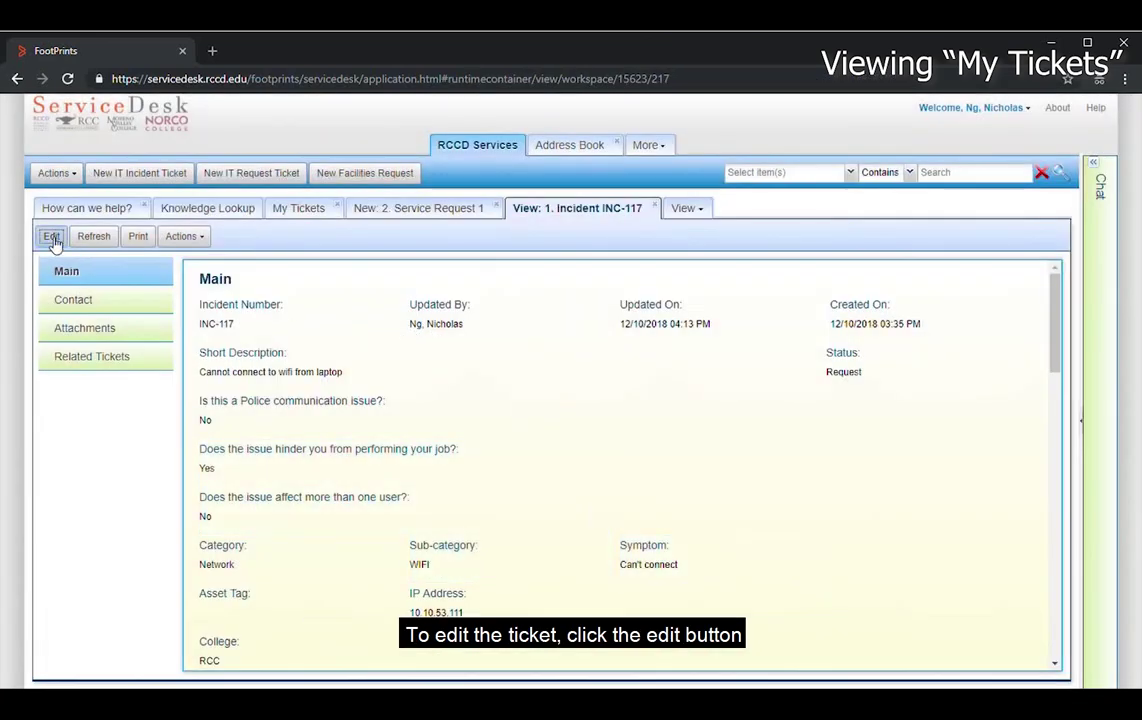
pyautogui.click(51, 237)
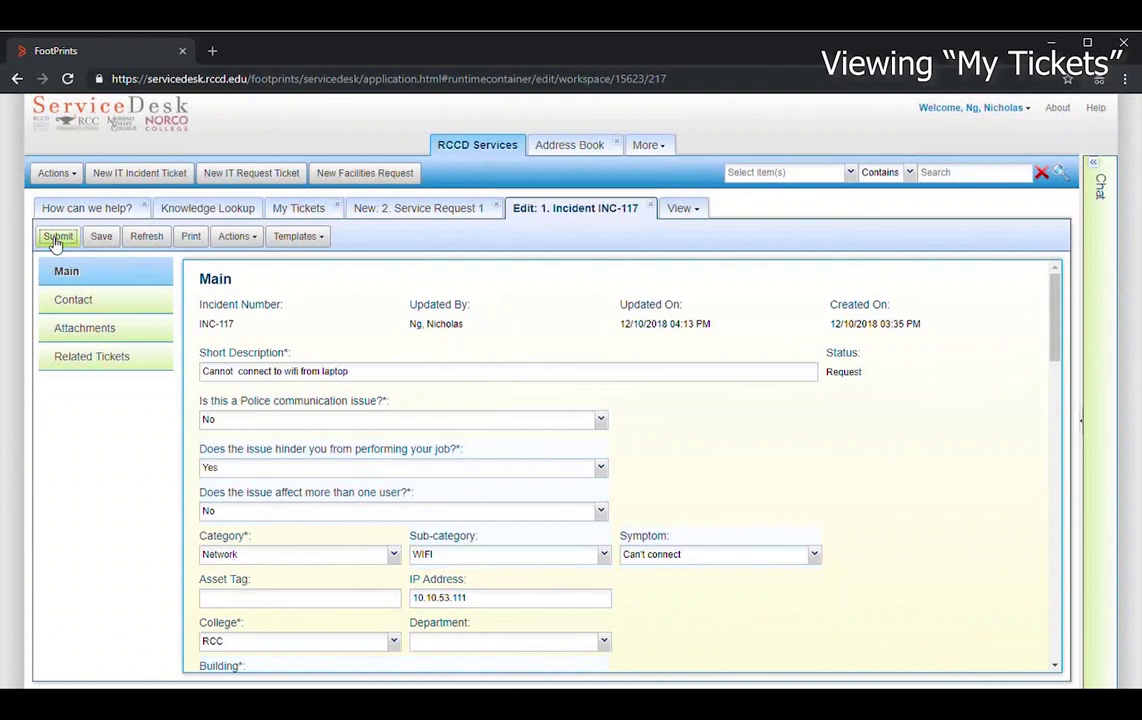
pyautogui.click(650, 208)
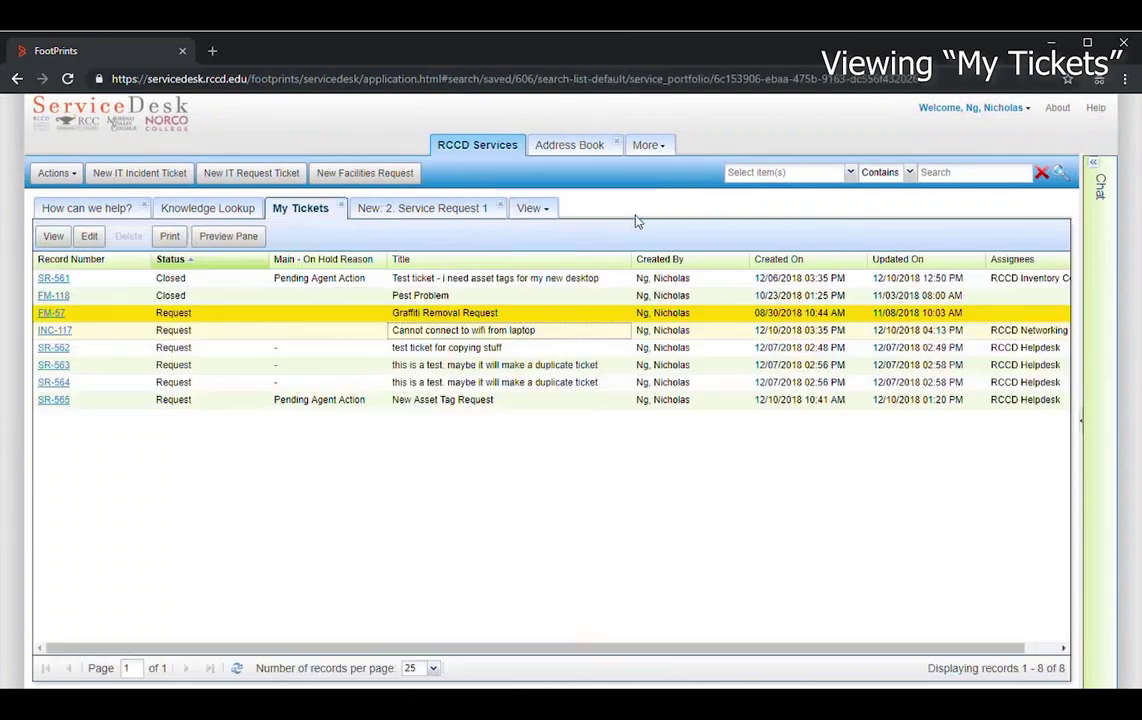
pyautogui.click(60, 333)
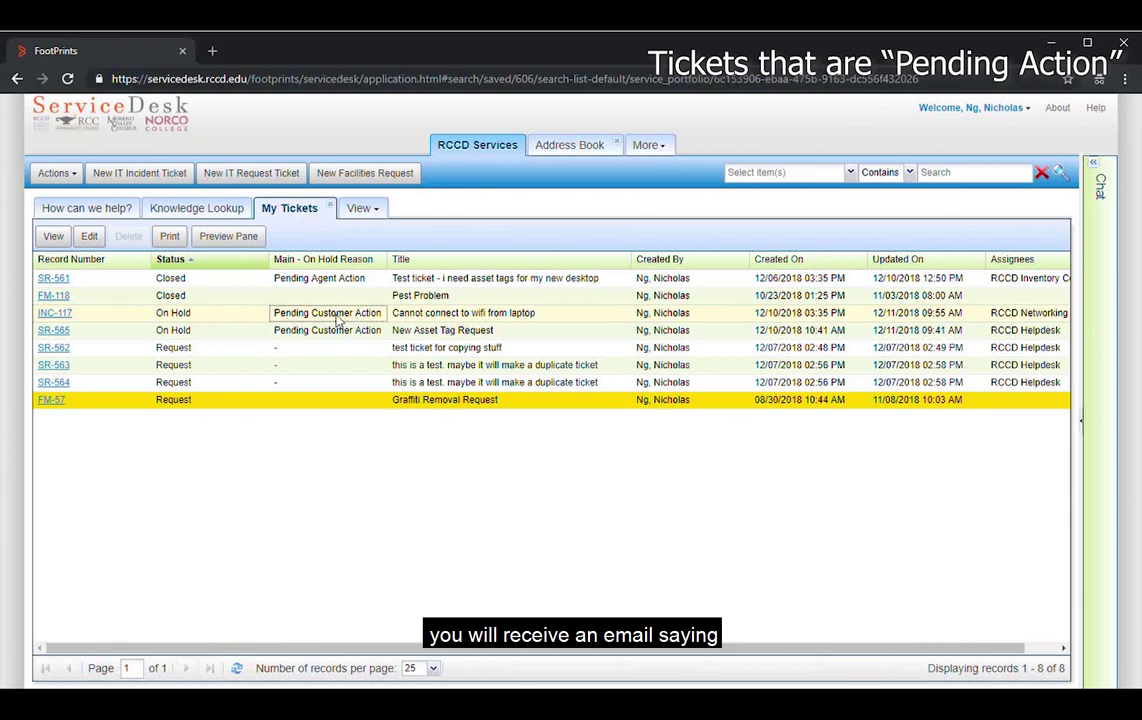
# - Open on-hold ticket INC-117 and review its Pending Customer Action reason and asset tag question
pyautogui.doubleClick(358, 318)
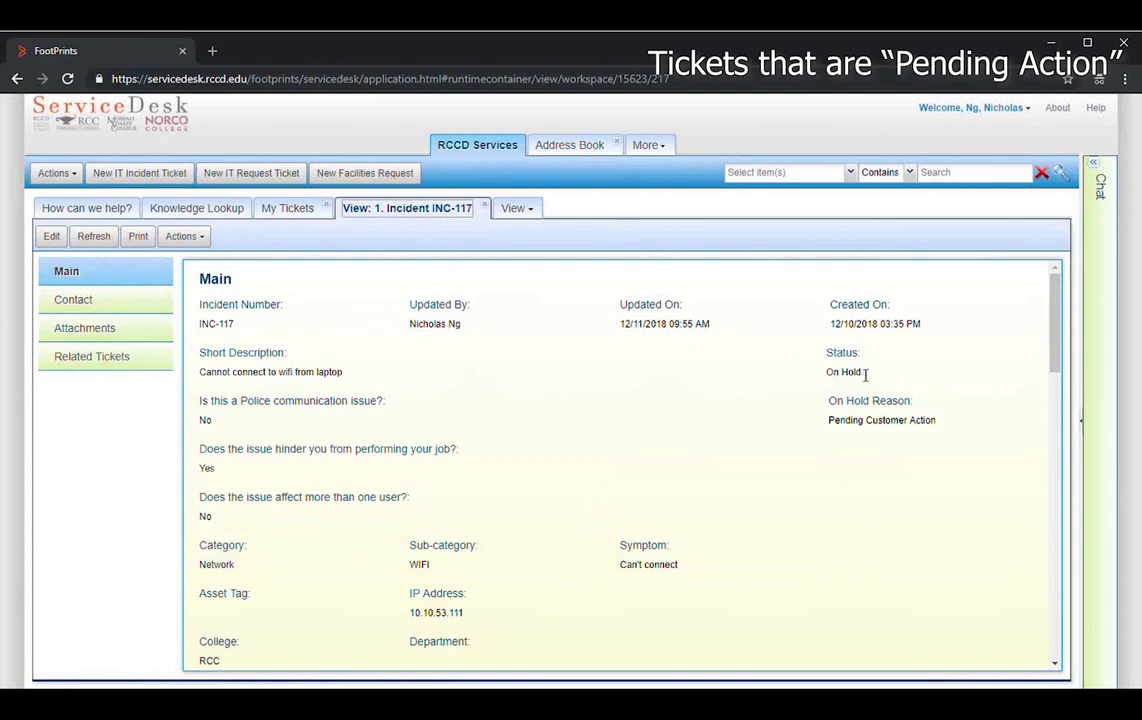
pyautogui.scroll(-6, 700, 396)
pyautogui.scroll(5, 705, 398)
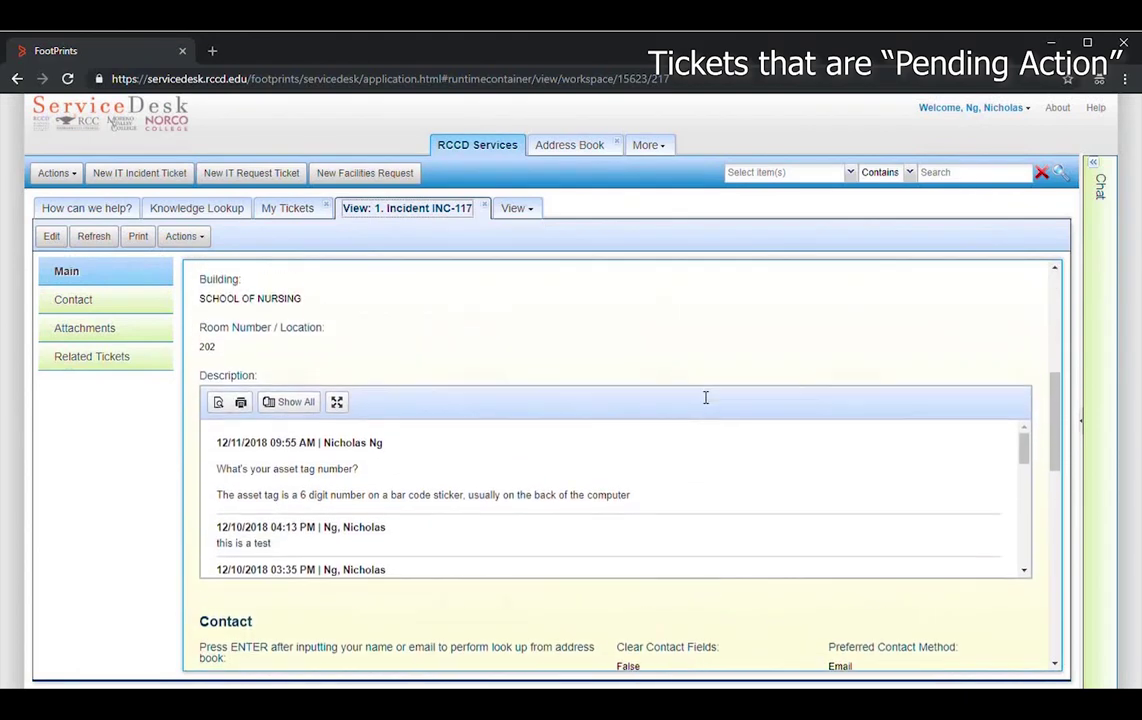
pyautogui.scroll(1, 700, 397)
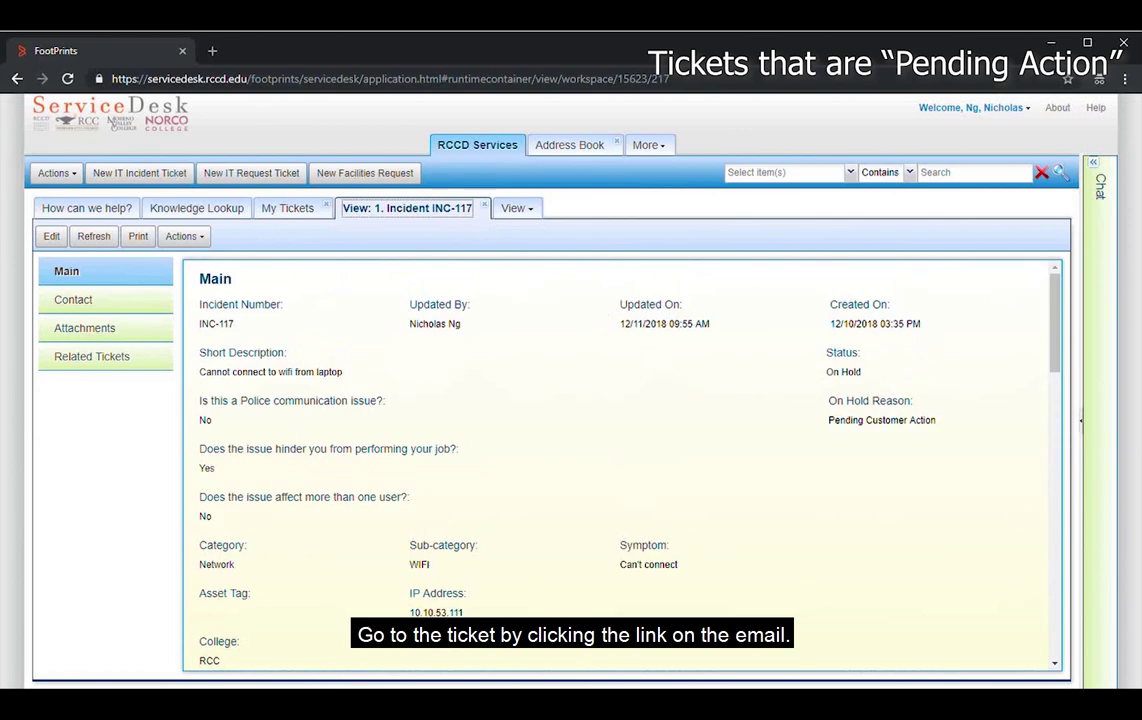
# - Edit INC-117, add the description entry 'My asset nomber is 123456', and save
pyautogui.click(51, 237)
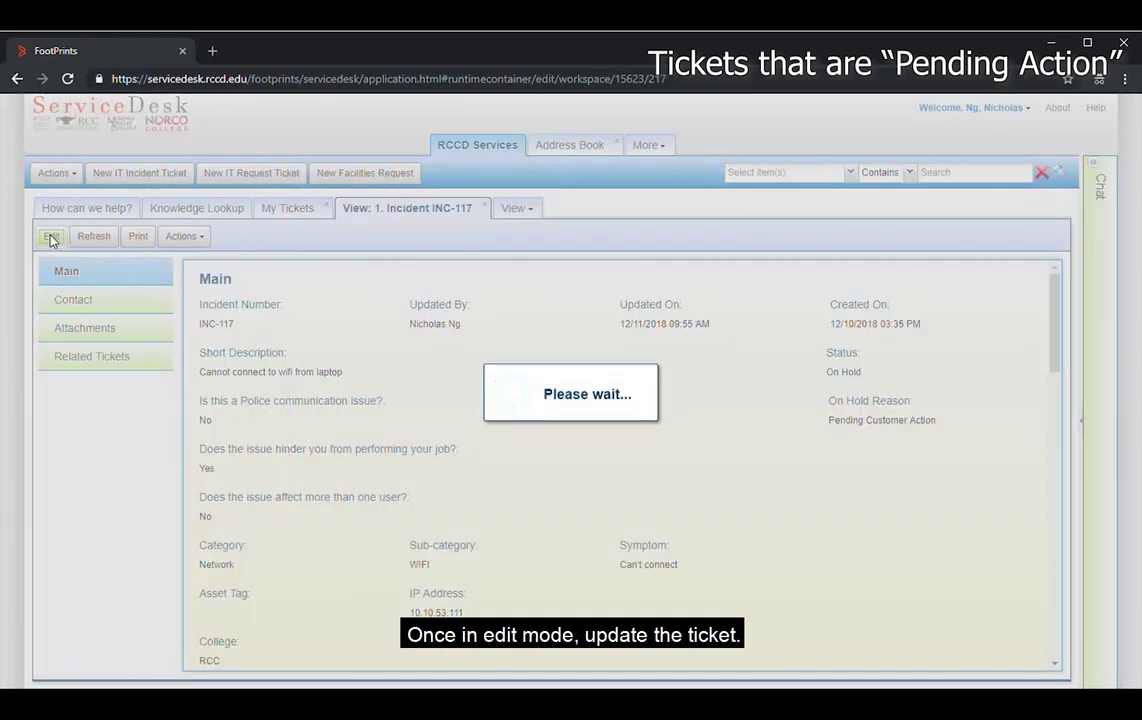
pyautogui.scroll(-2, 690, 440)
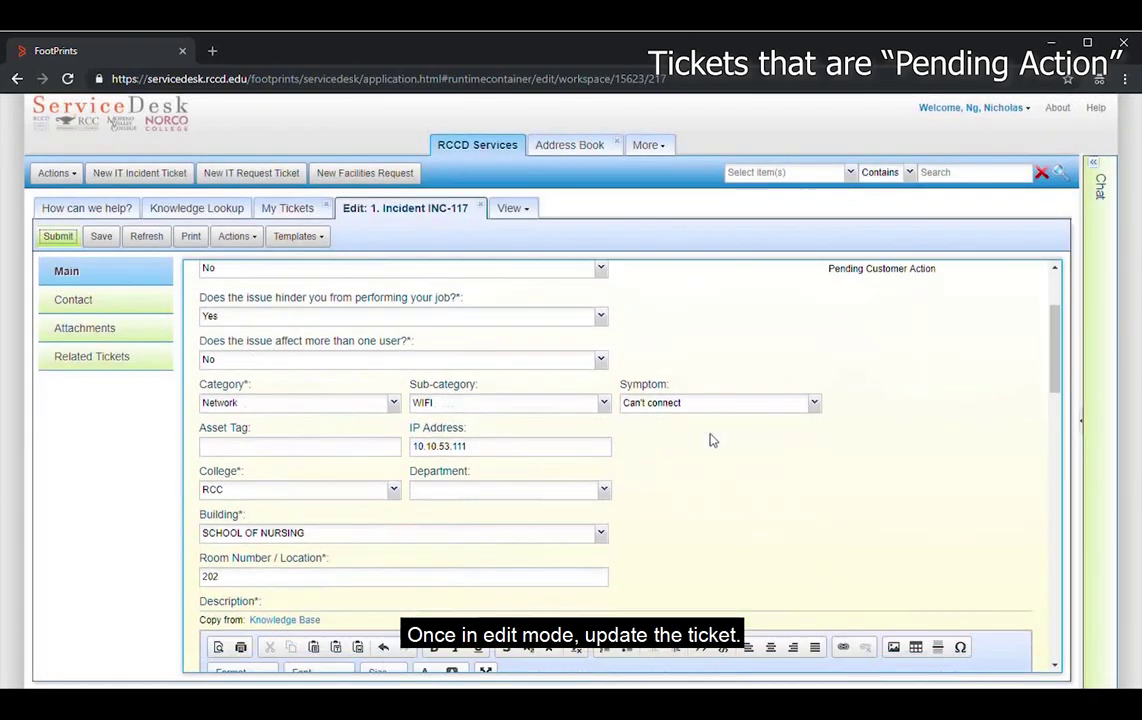
pyautogui.scroll(-3, 712, 440)
pyautogui.click(252, 469)
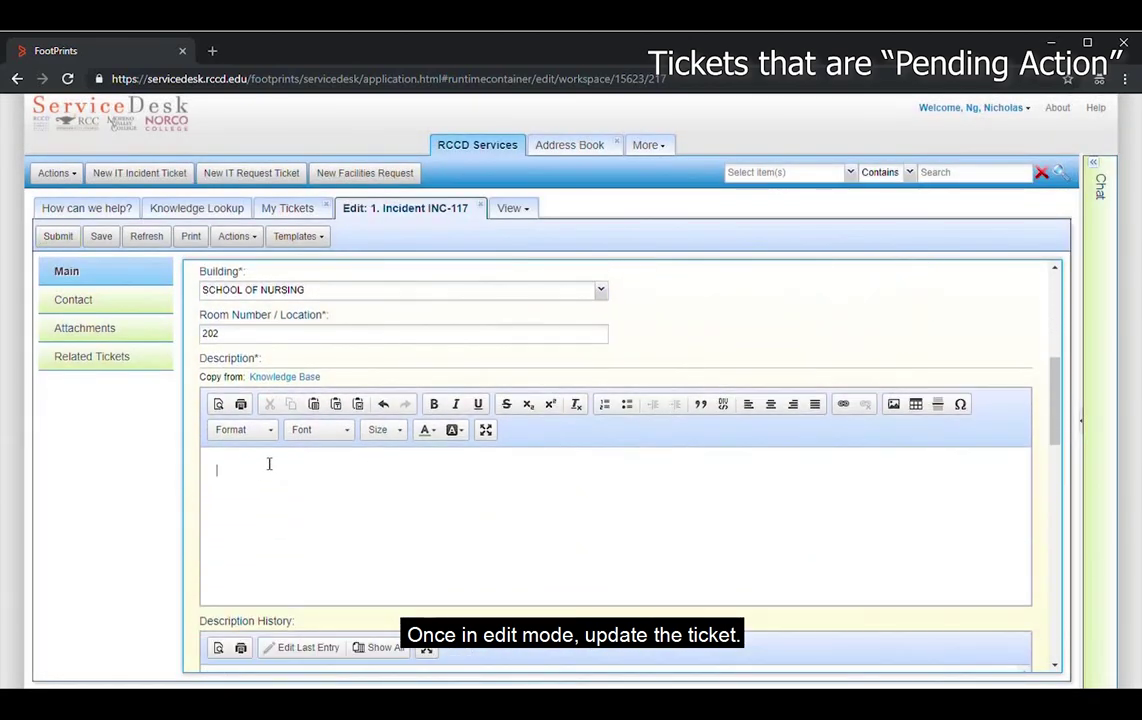
pyautogui.write('My asset no')
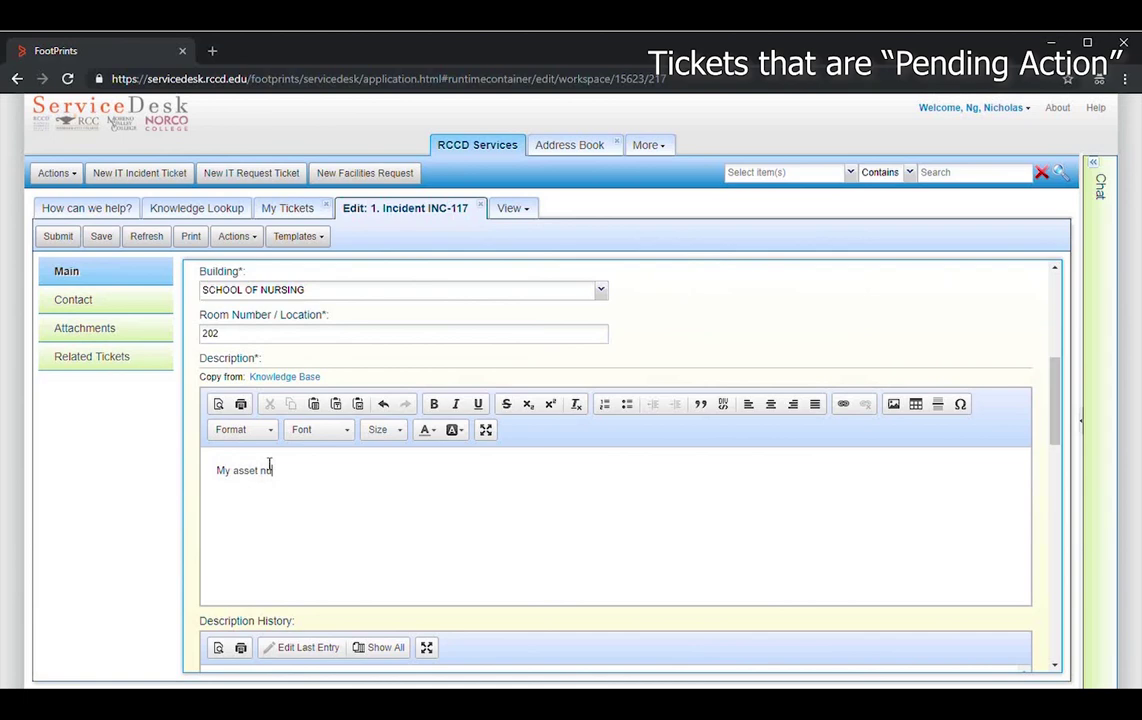
pyautogui.write('mber is 123456')
pyautogui.click(102, 237)
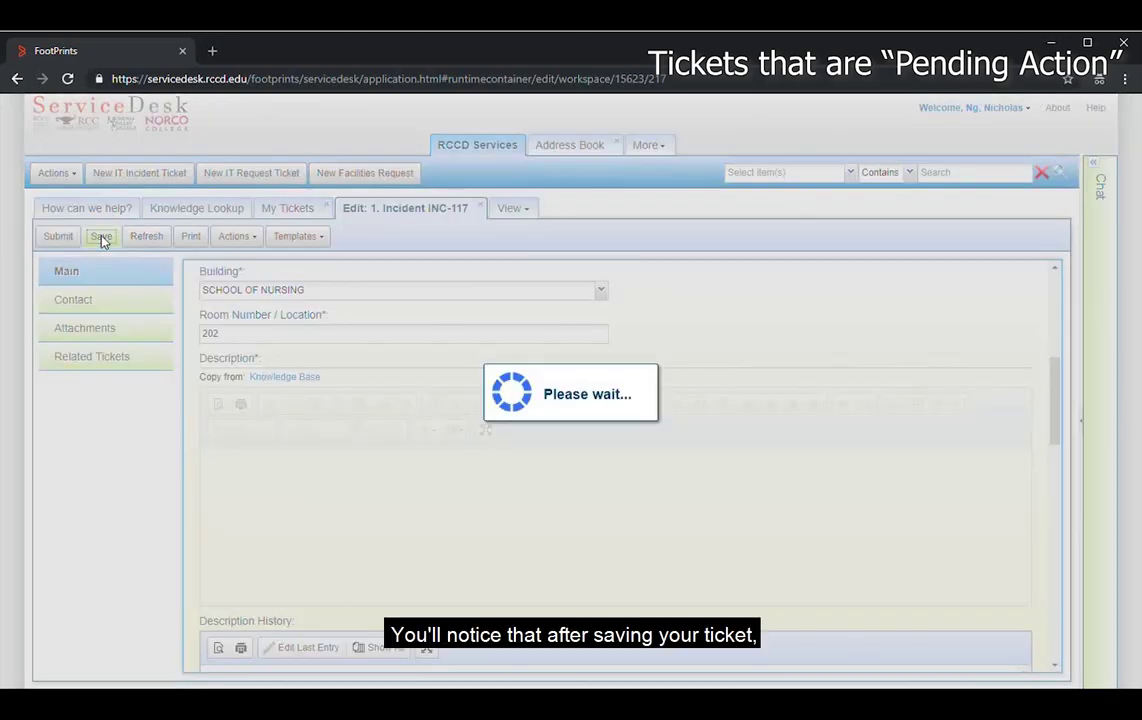
# - Confirm the hold reason now reads Pending Agent Action, then close the ticket
pyautogui.scroll(3, 680, 400)
pyautogui.scroll(2, 705, 393)
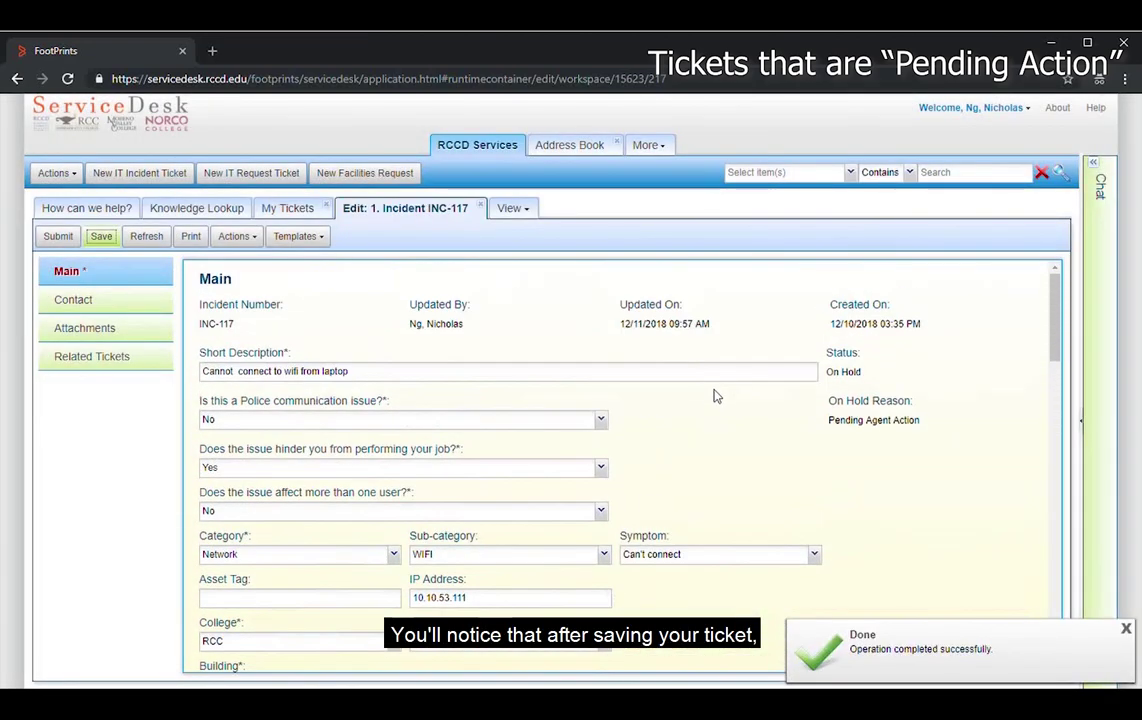
pyautogui.moveTo(831, 421); pyautogui.dragTo(936, 428)
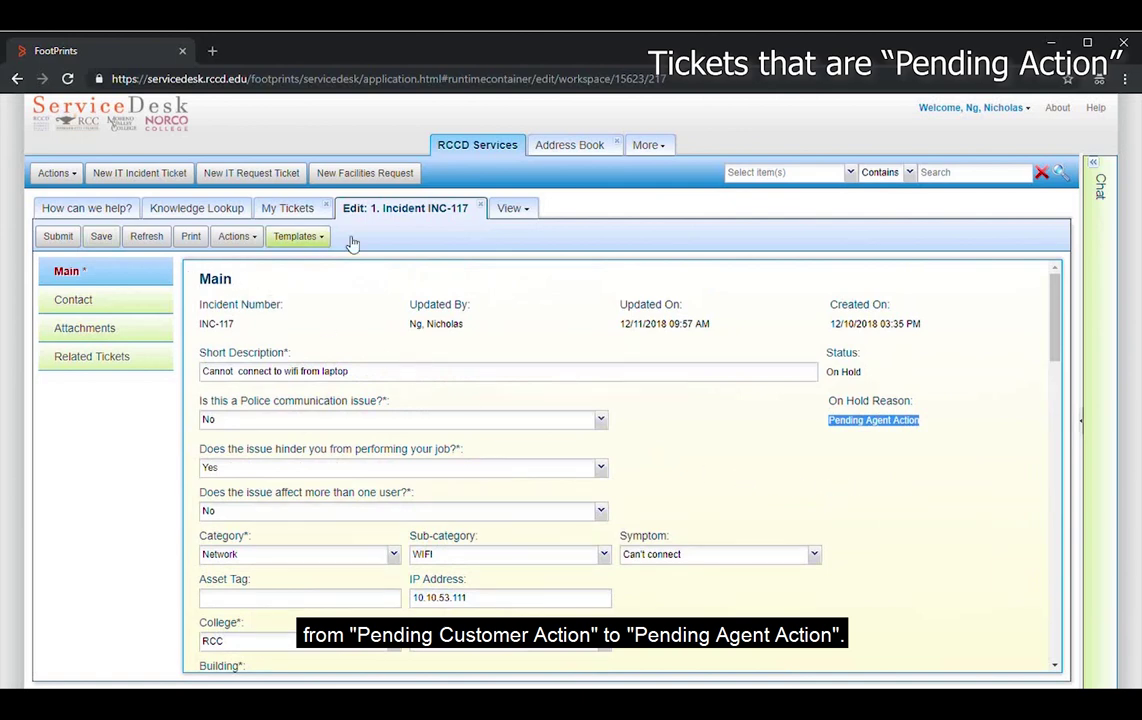
pyautogui.click(481, 205)
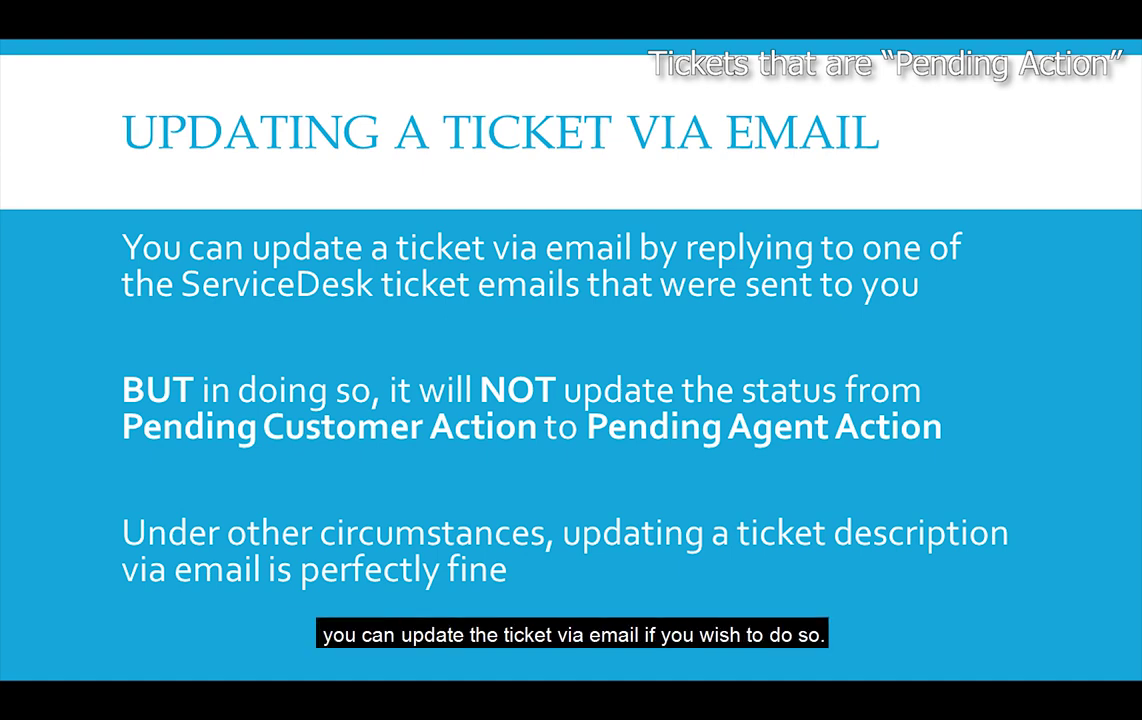
# - Advance to the Pending Action Emails slide about daily 7:00am reminders
pyautogui.press('Right')
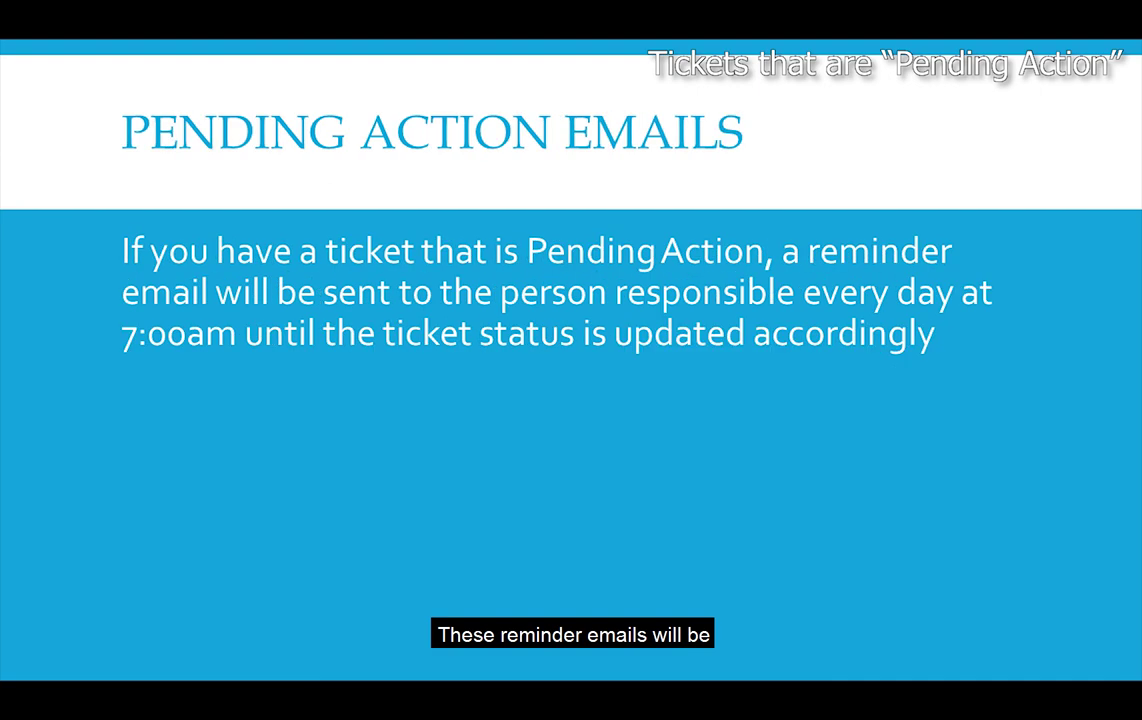